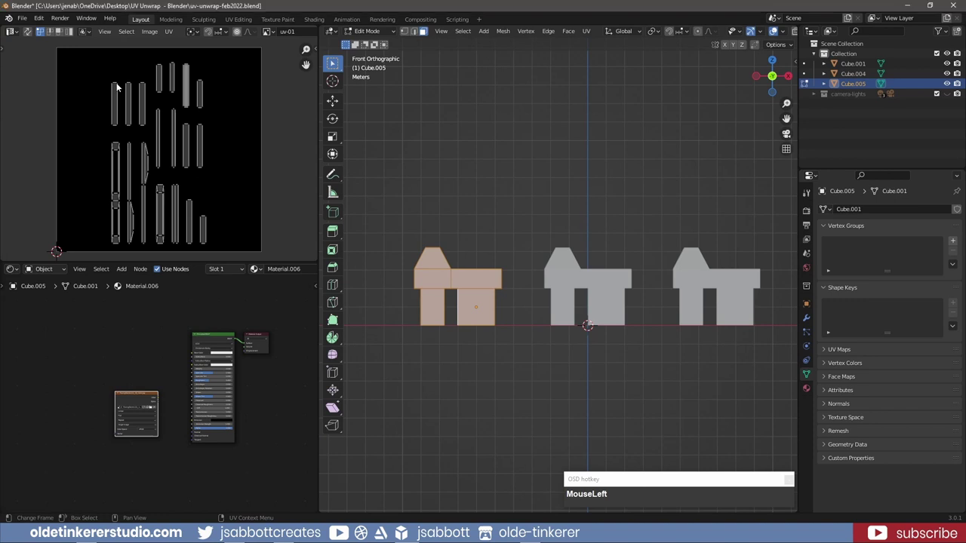
Step: Try vertex, edge and face UV selection modes on several of Cube.005's islands
click(116, 143)
click(50, 32)
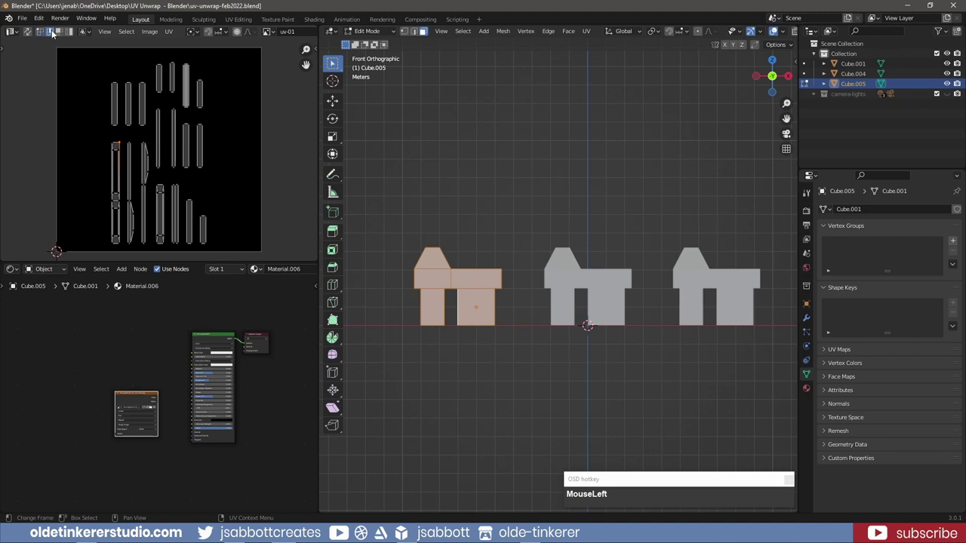
click(126, 106)
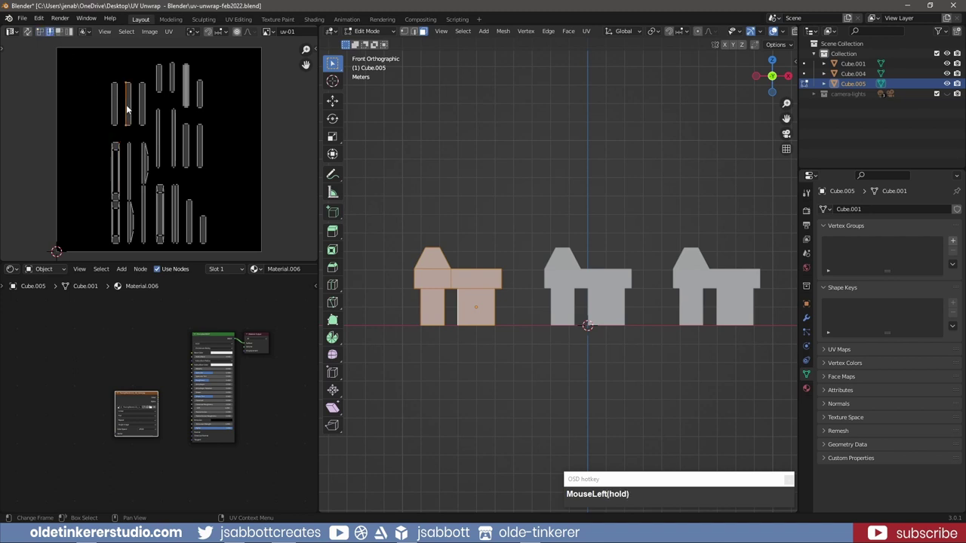
click(174, 130)
click(59, 33)
click(201, 156)
Step: Select a whole tall UV island with L, then box-select and narrow to one island
click(185, 150)
key(l)
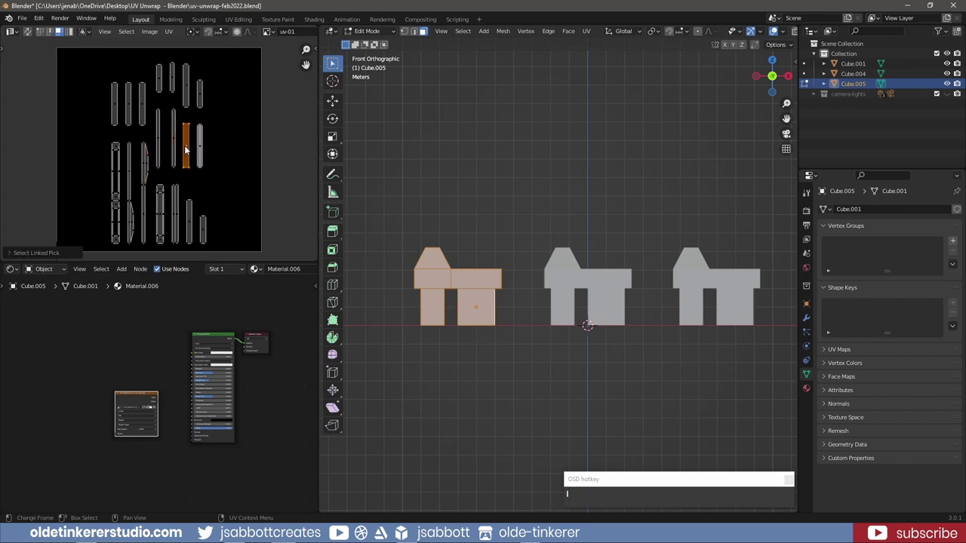
click(281, 153)
drag(224, 187, 157, 66)
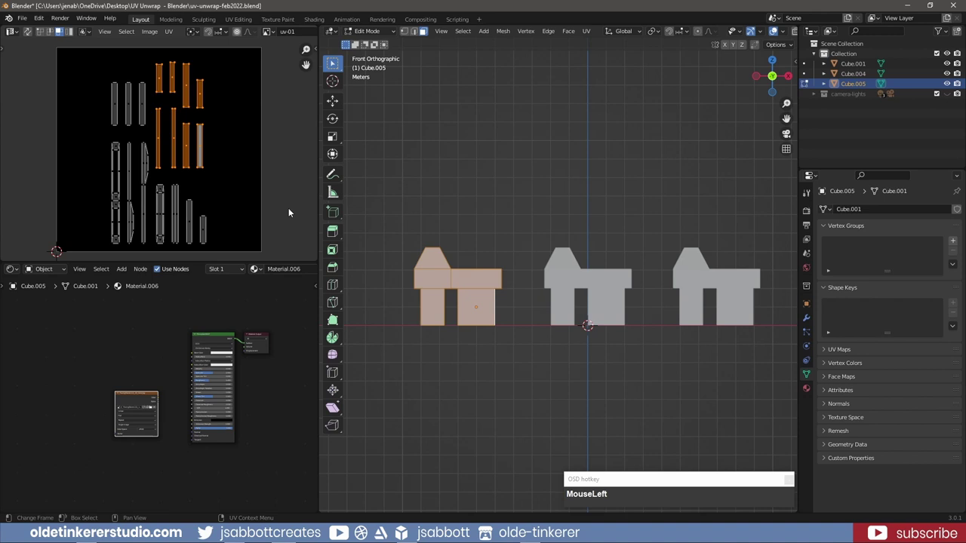
click(202, 149)
Step: Test scaling and rotating the selected UV island, undoing each change
key(s)
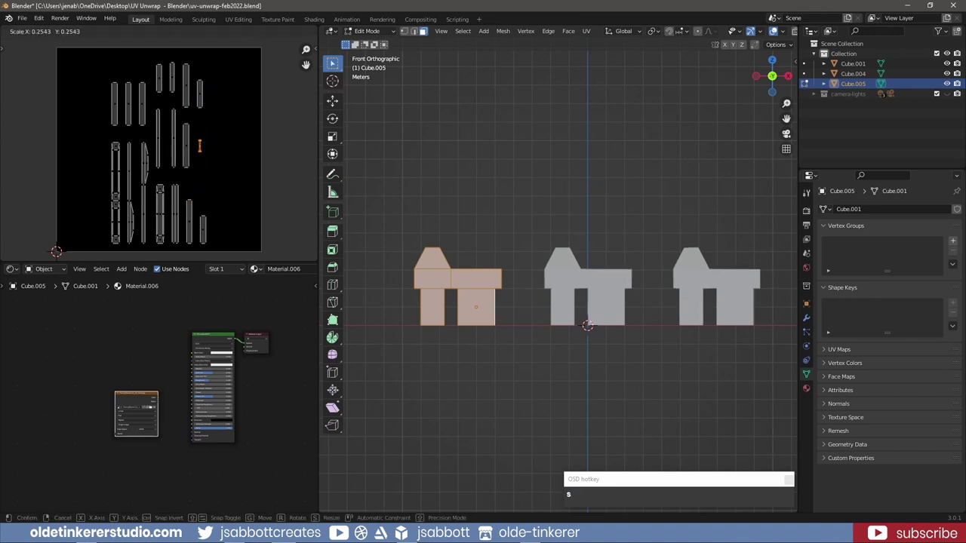
click(261, 114)
key(ctrl+z)
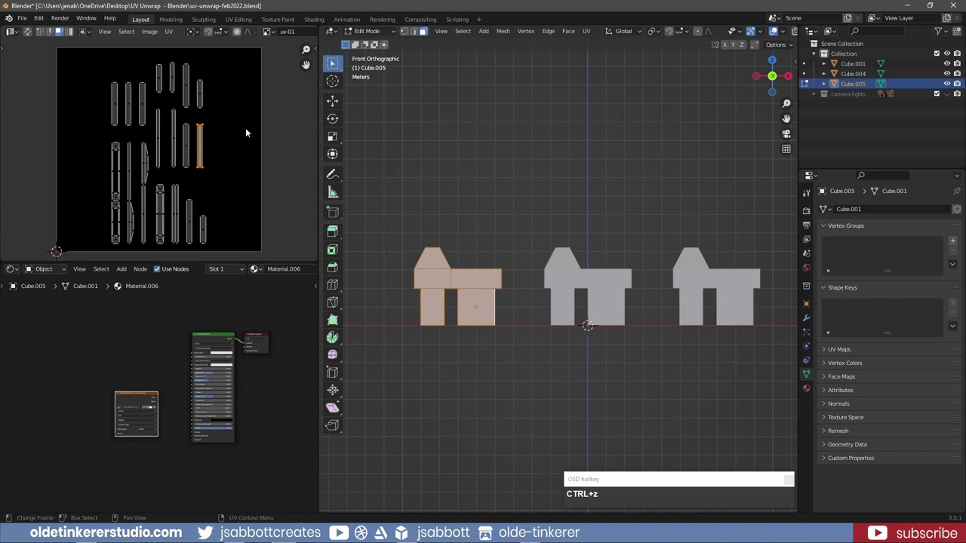
key(r)
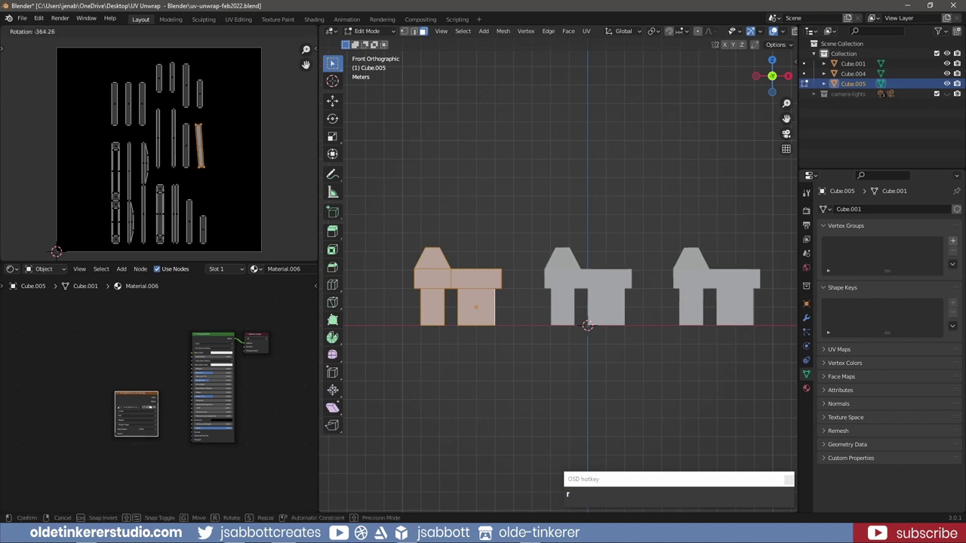
click(277, 120)
key(ctrl+z)
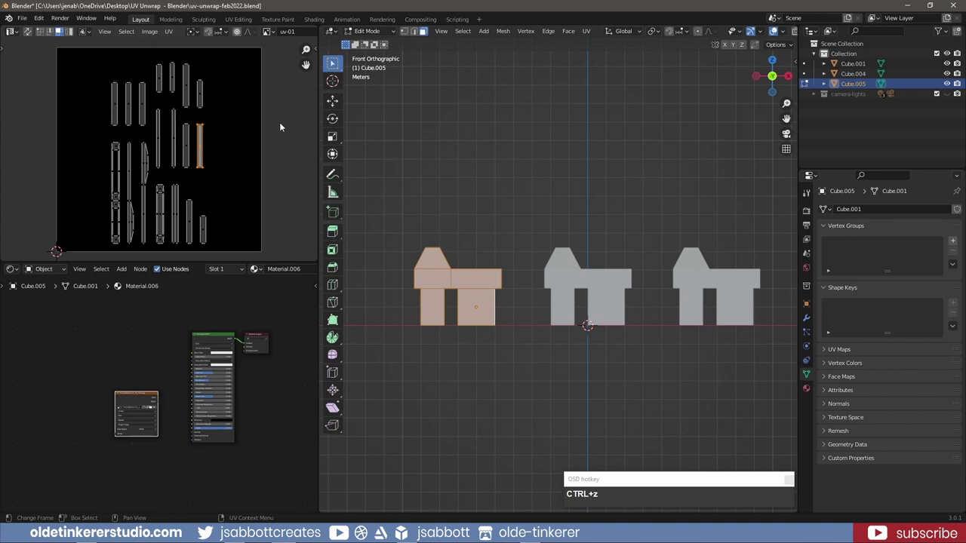
Step: Create a new 1024 px UV Grid image named 'uv02' in the Image Editor
scroll(261, 35, up, 3)
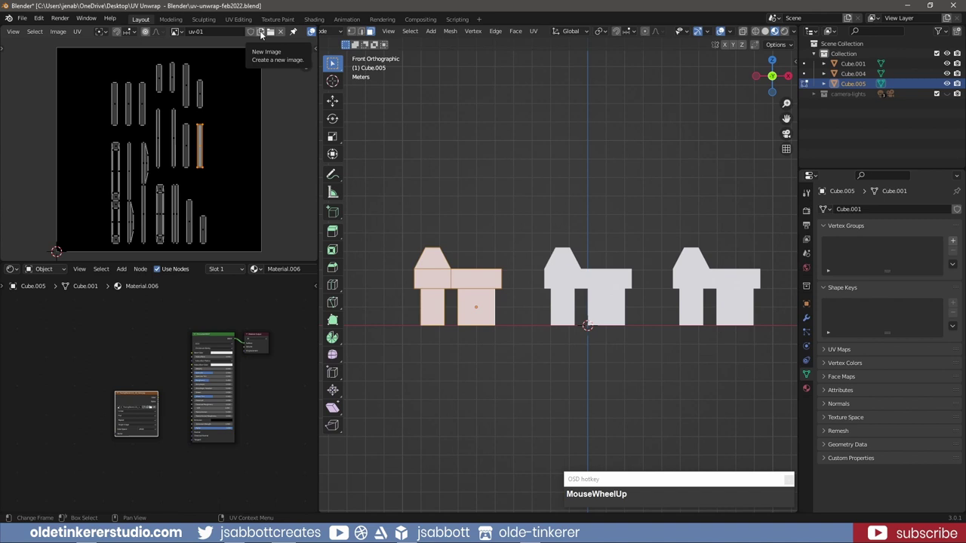
click(261, 33)
click(275, 49)
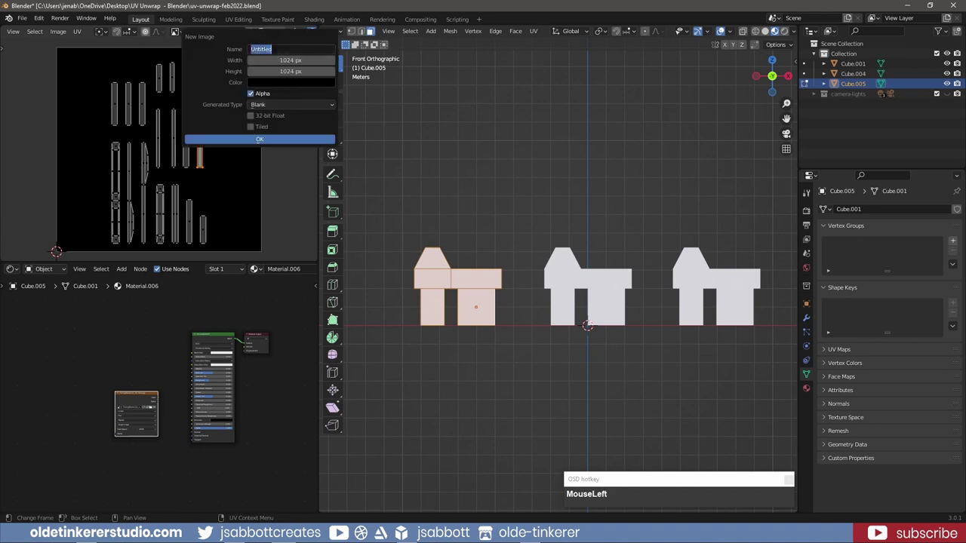
text(uv02)
click(292, 105)
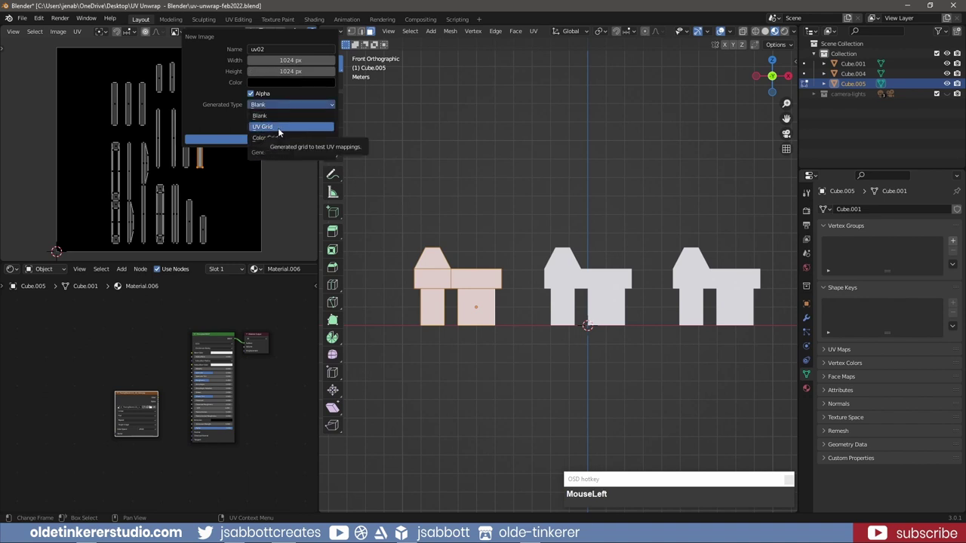
click(277, 127)
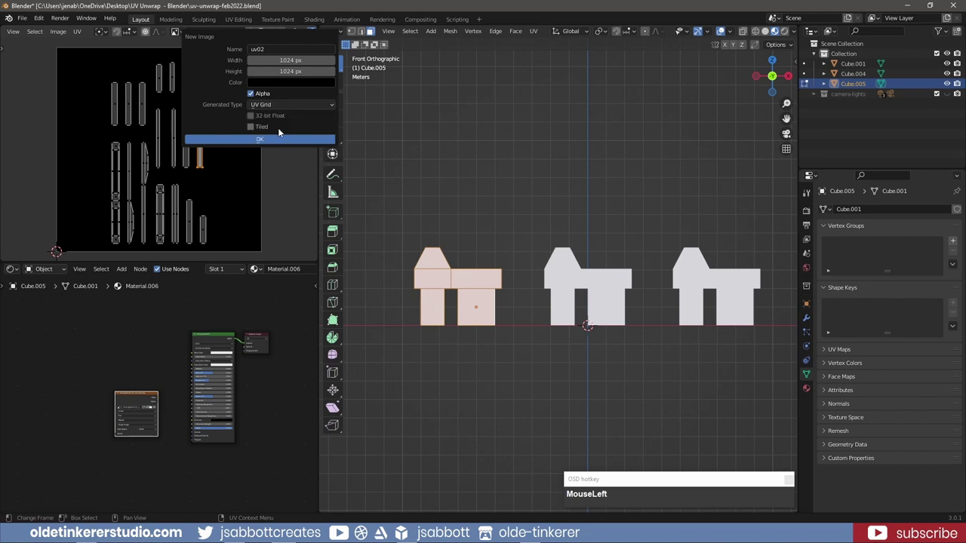
click(279, 140)
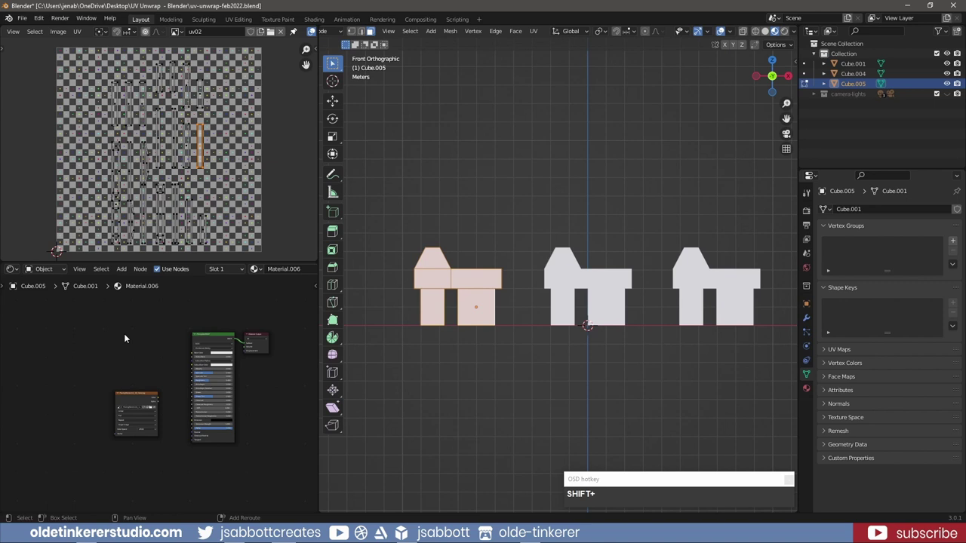
Step: Add an Image Texture node to Cube.005's material in the Shader Editor
key(shift+a)
mouse_move(125, 336)
mouse_move(112, 312)
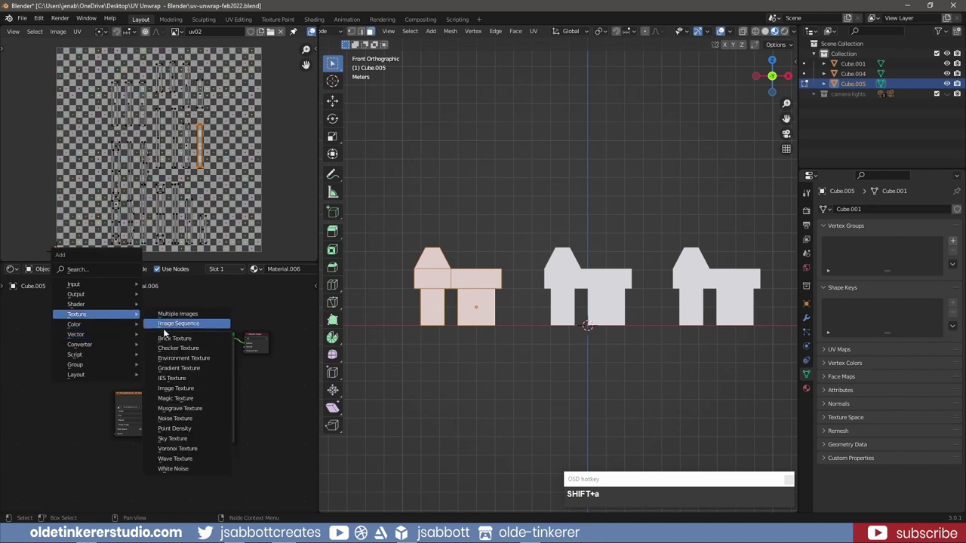
click(175, 388)
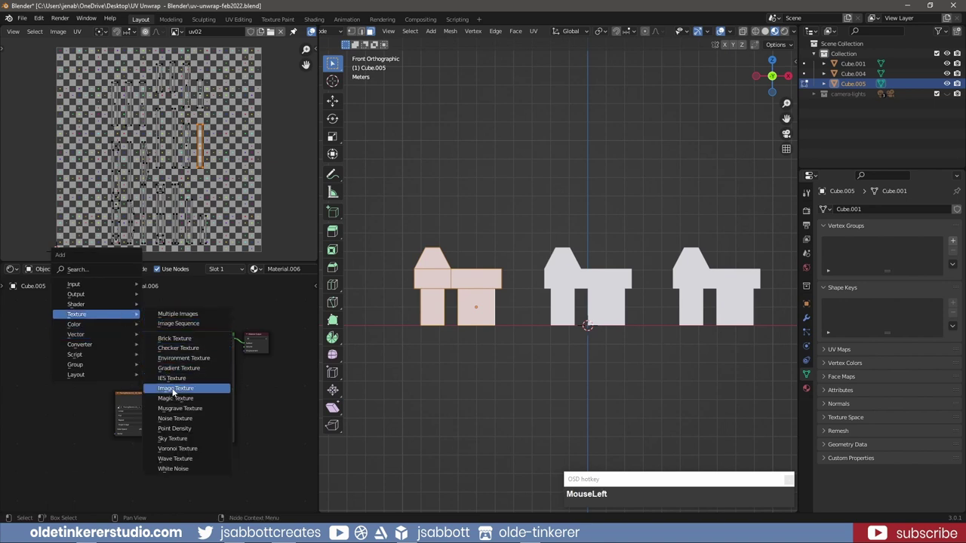
click(113, 334)
scroll(84, 343, up, 4)
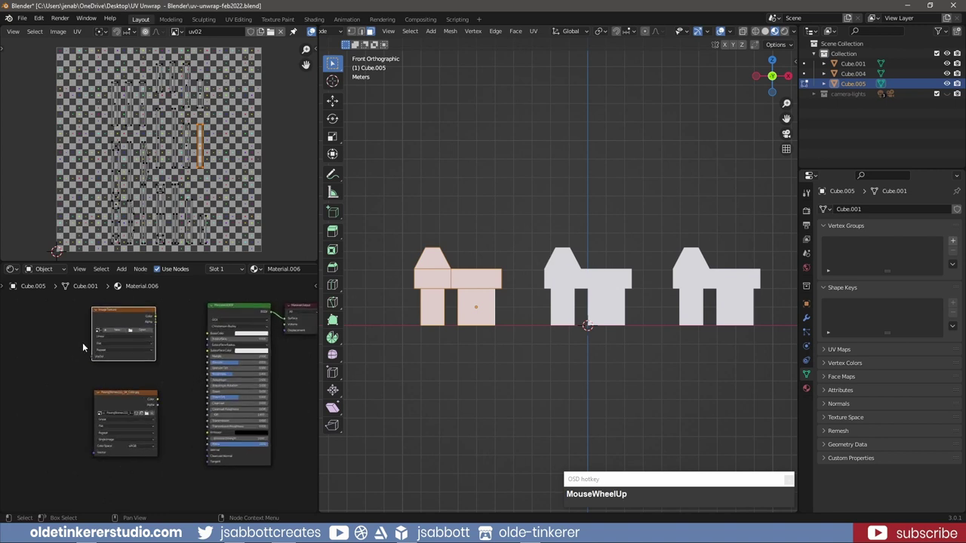
shift+middle_drag(91, 343, 87, 338)
Step: Load uv02 into the Image Texture node and link its Color to Base Color
click(85, 337)
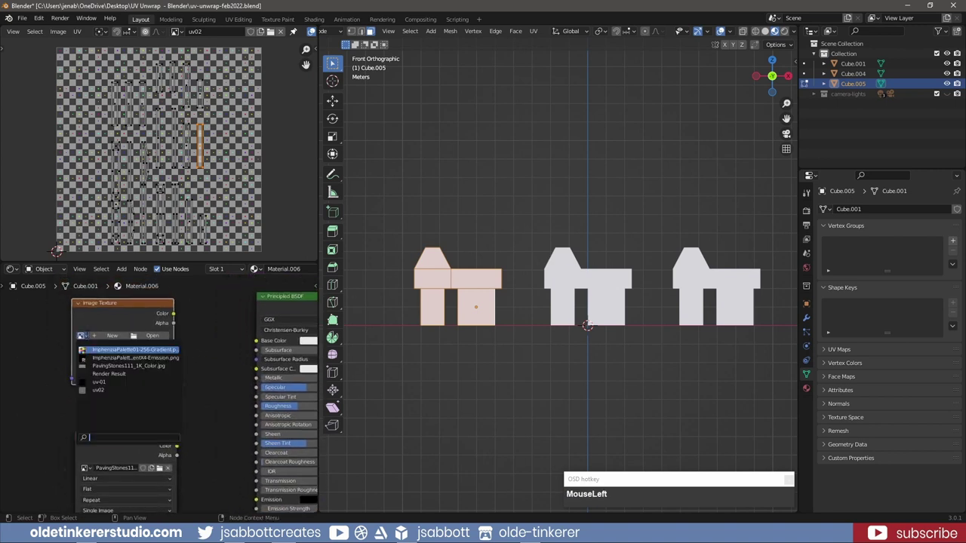
click(104, 391)
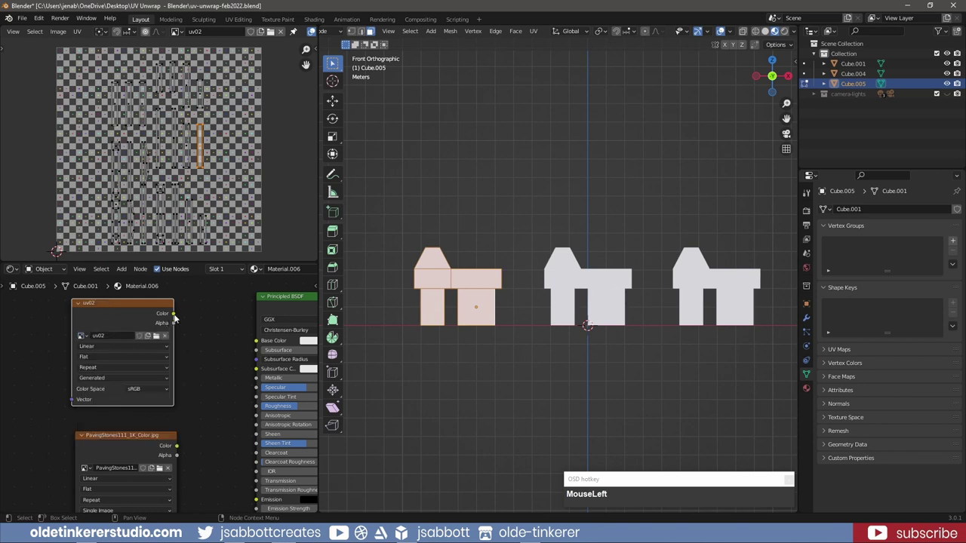
drag(172, 313, 258, 344)
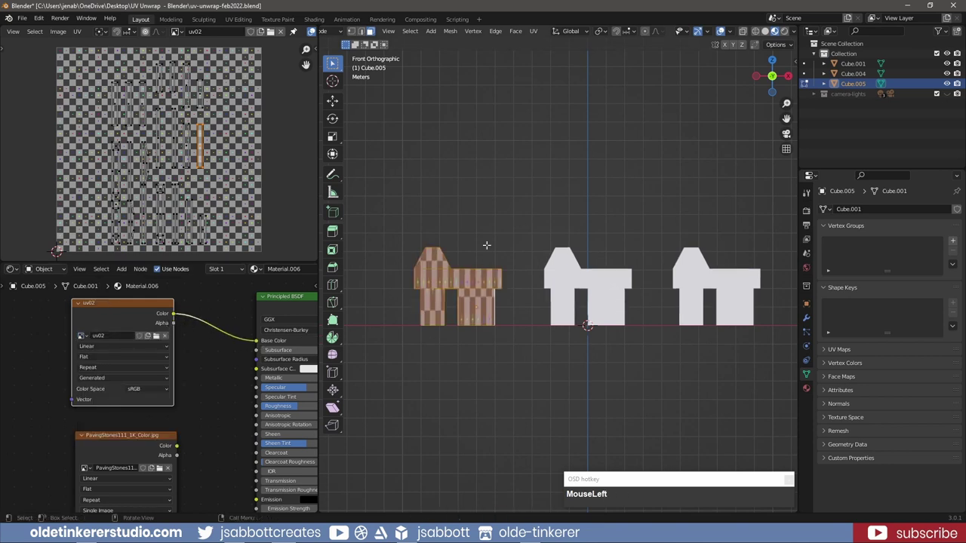
middle_drag(486, 243, 526, 265)
scroll(471, 282, up, 2)
scroll(507, 279, up, 2)
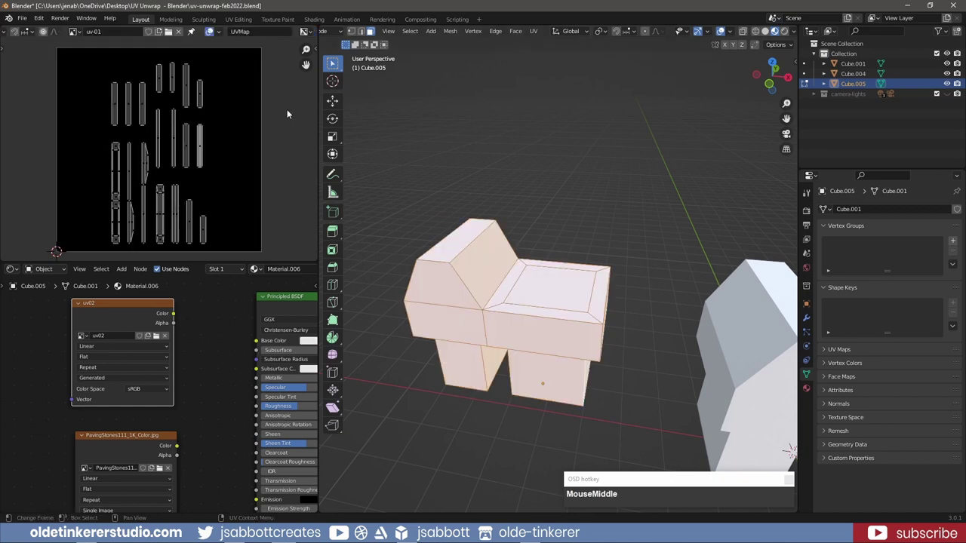
Step: Enable Display Stretch in the UV Editor overlays
click(218, 33)
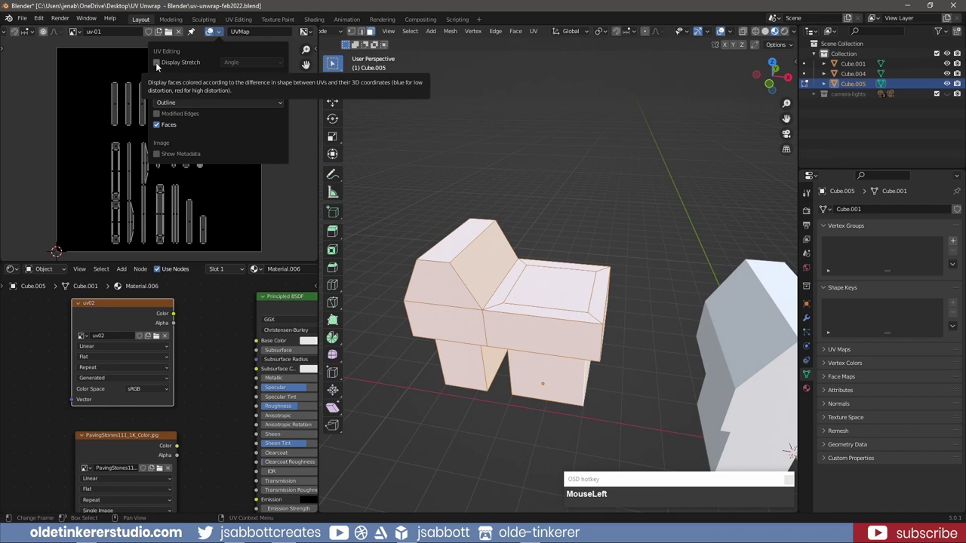
click(156, 62)
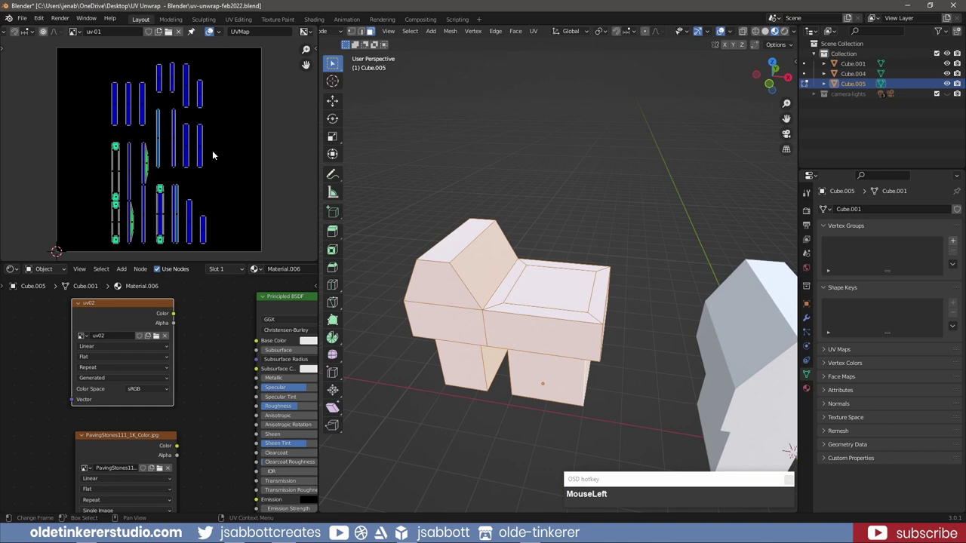
middle_drag(46, 32, 212, 32)
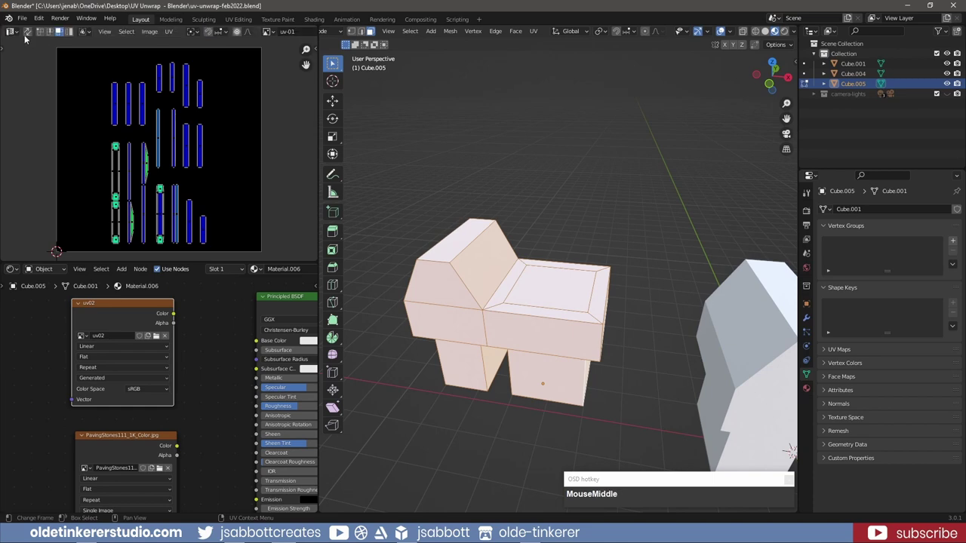
Step: Turn on UV Sync Selection and box-select the left column of islands, viewing the underside
click(28, 31)
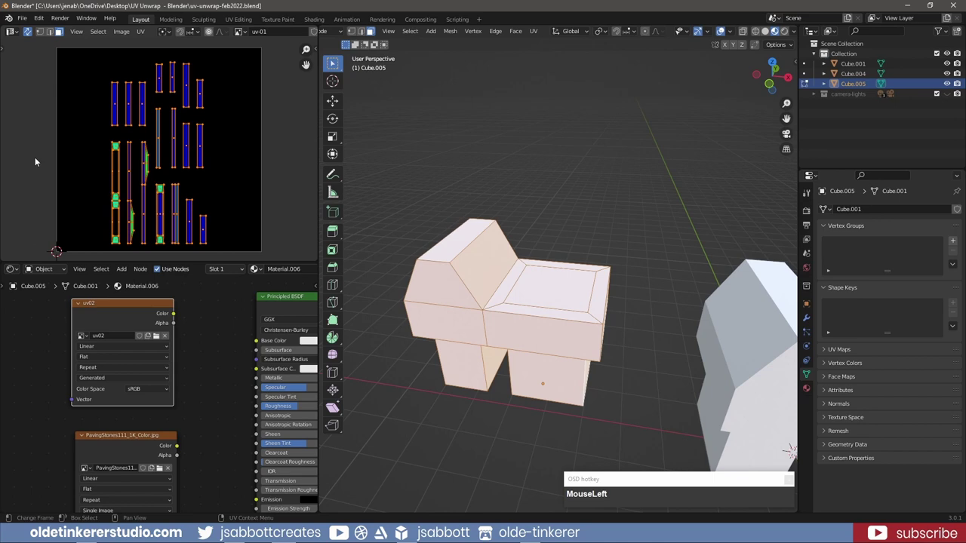
click(96, 151)
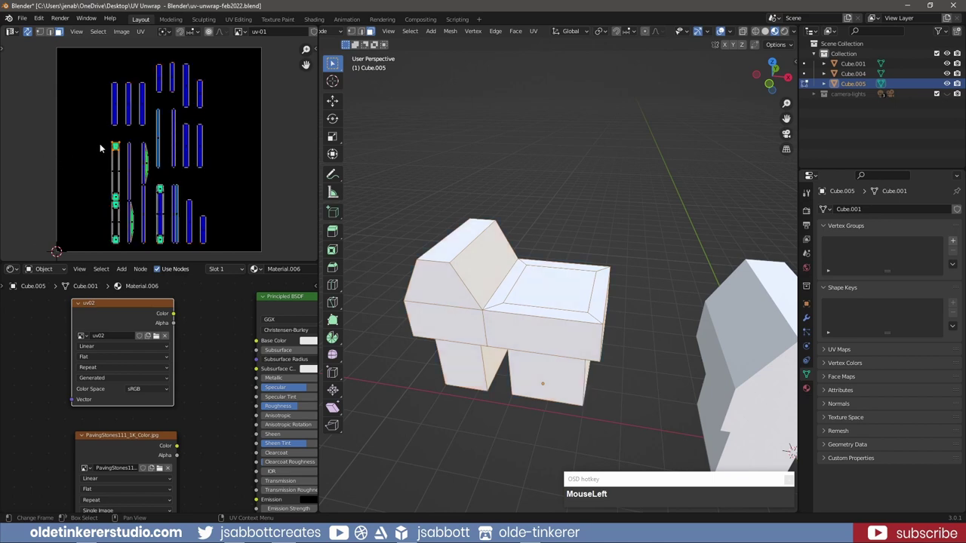
drag(101, 138, 122, 244)
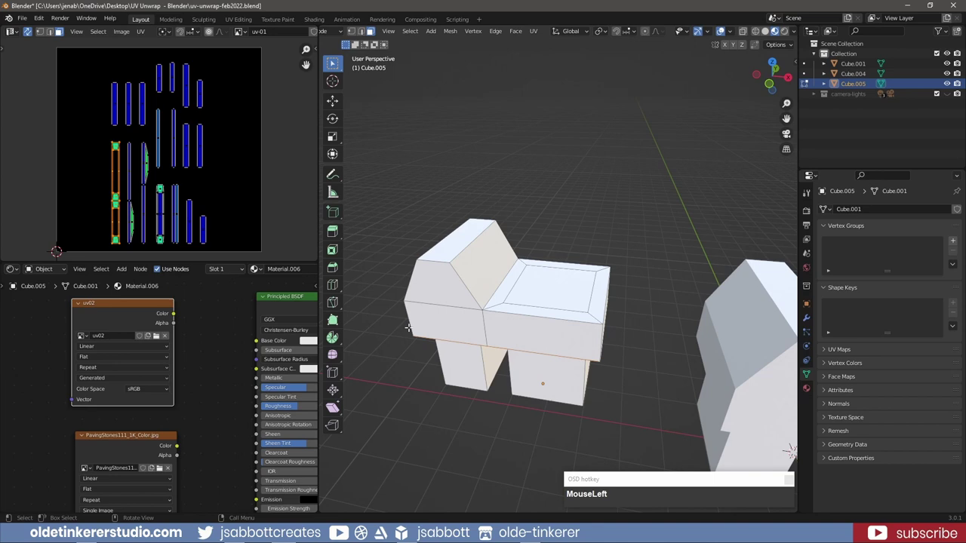
middle_drag(408, 326, 534, 257)
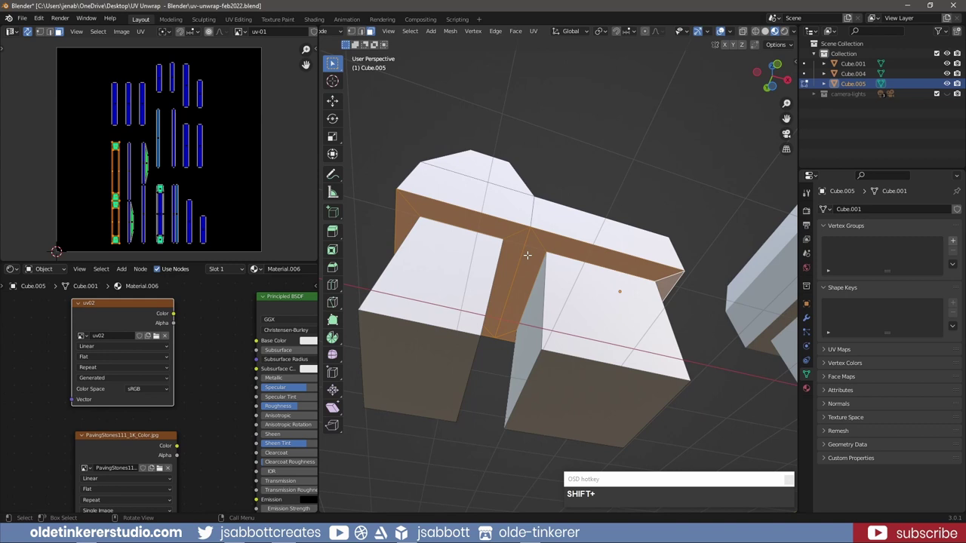
Step: Select Cube.004, enter Edit Mode, select all faces and choose Smart UV Project
click(495, 304)
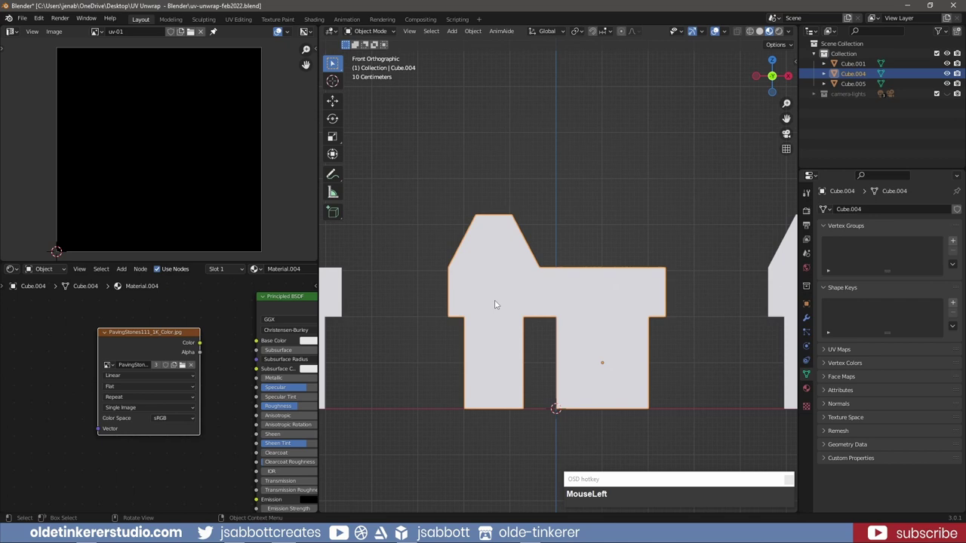
key(Tab)
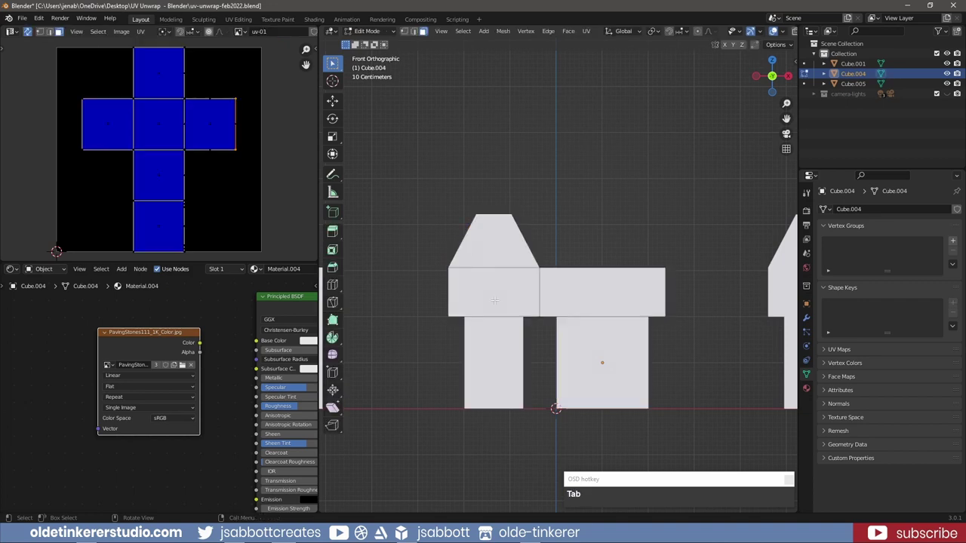
key(a)
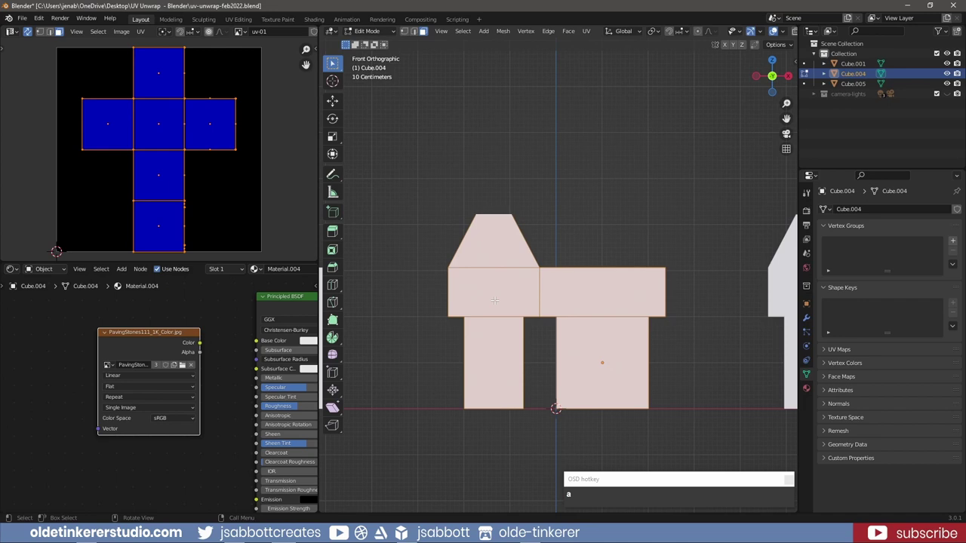
key(u)
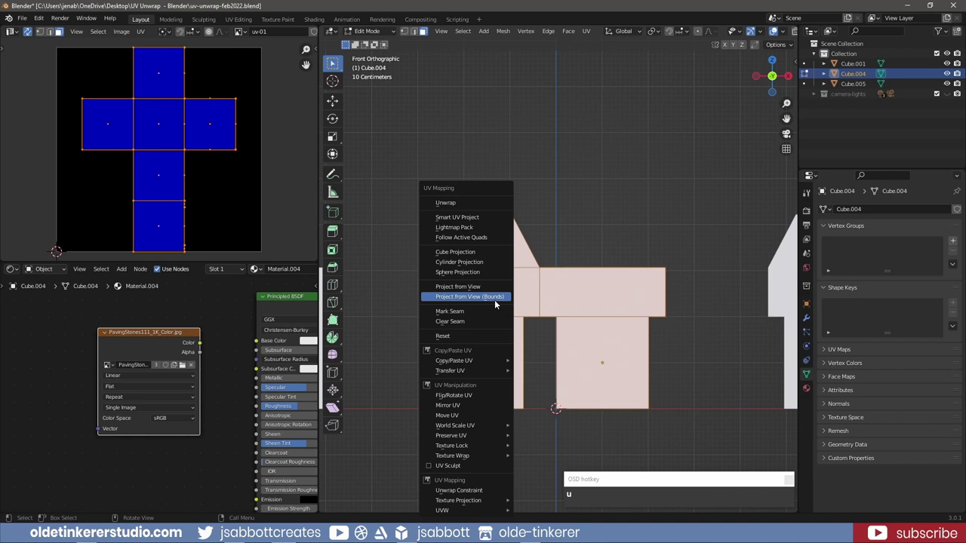
click(483, 217)
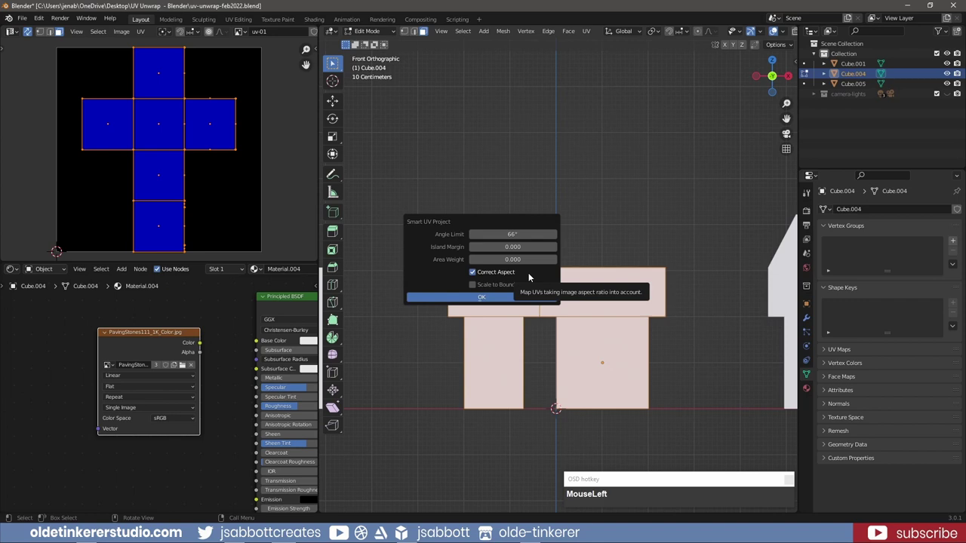
Step: Apply Smart UV Project, redo it with a 33° angle limit, then reopen Smart UV Project
click(495, 298)
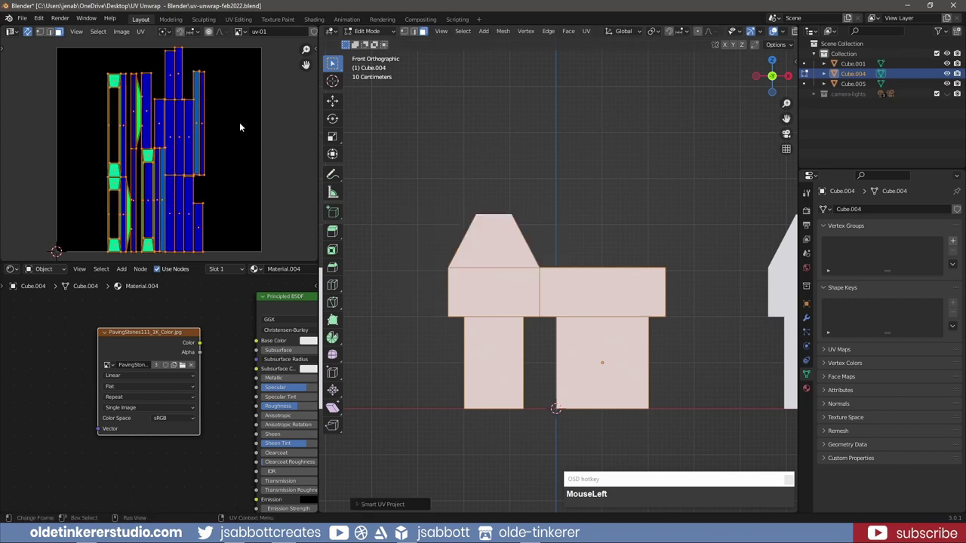
key(F9)
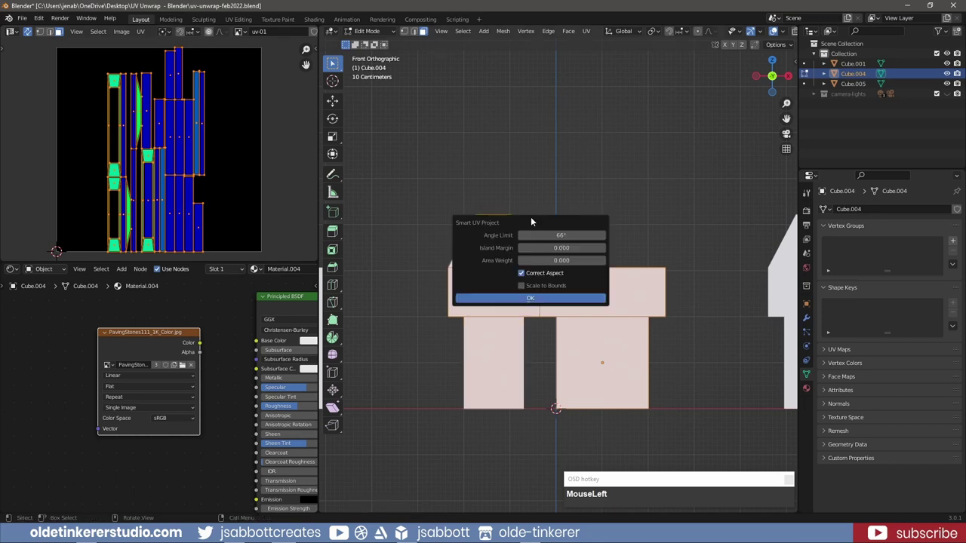
click(548, 235)
text(33)
key(Return)
click(551, 299)
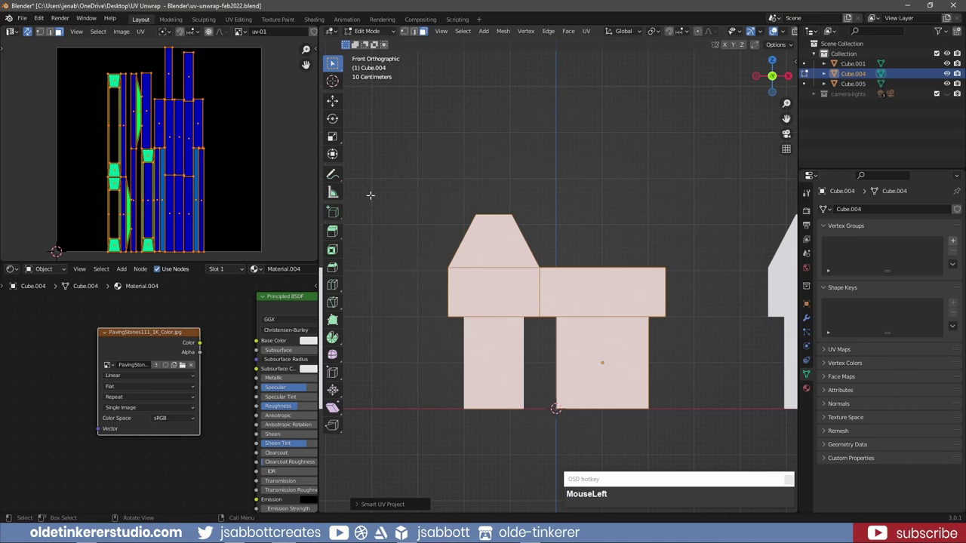
key(u)
click(536, 255)
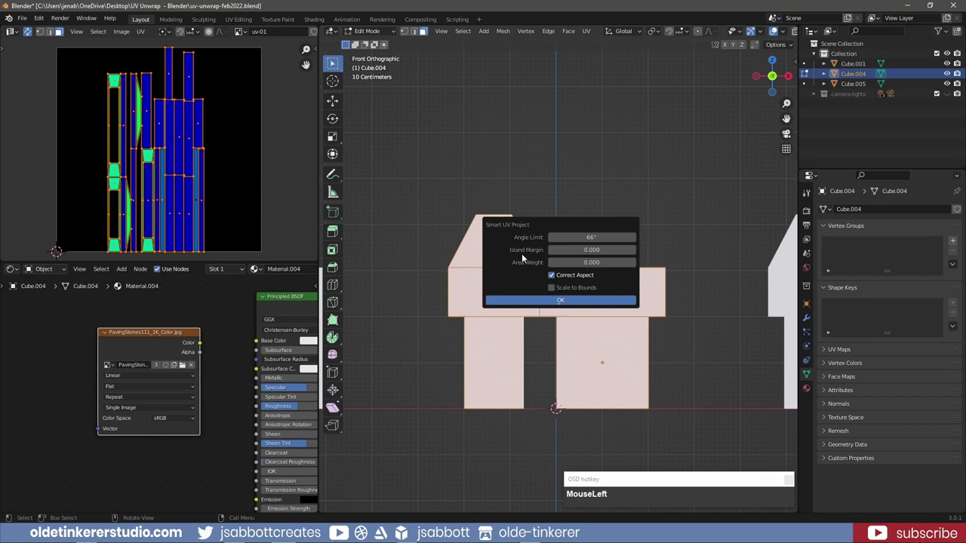
Step: Set the Smart UV Project island margin to 1 and unwrap Cube.004
click(586, 250)
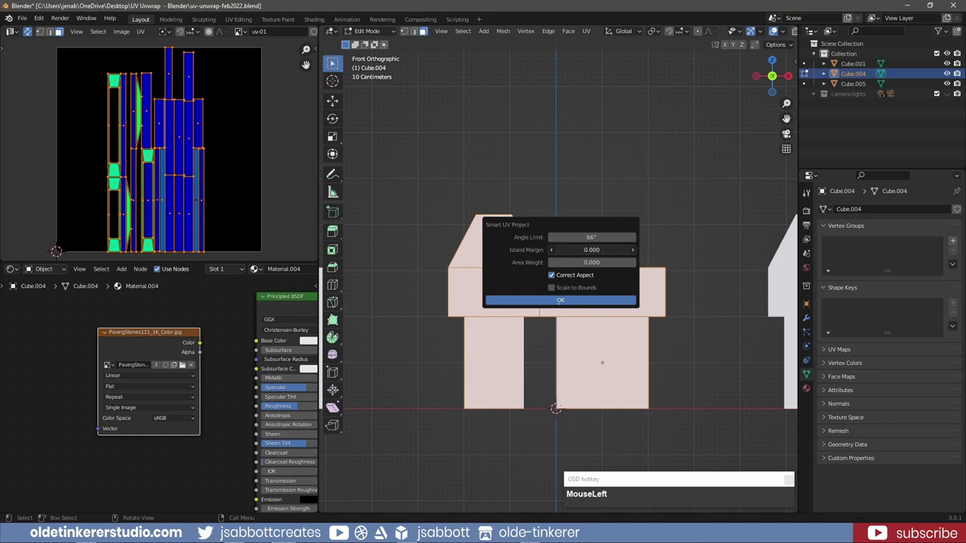
text(1)
key(Return)
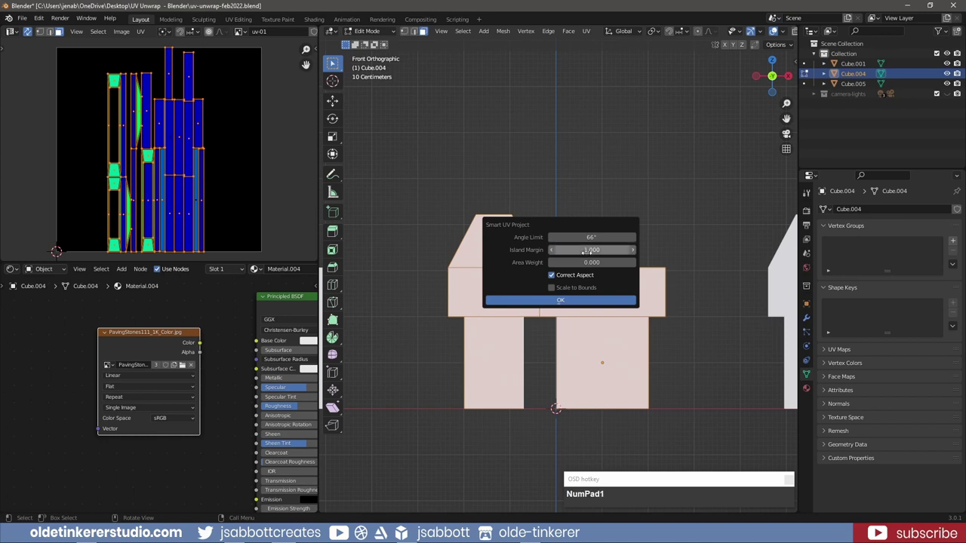
click(583, 300)
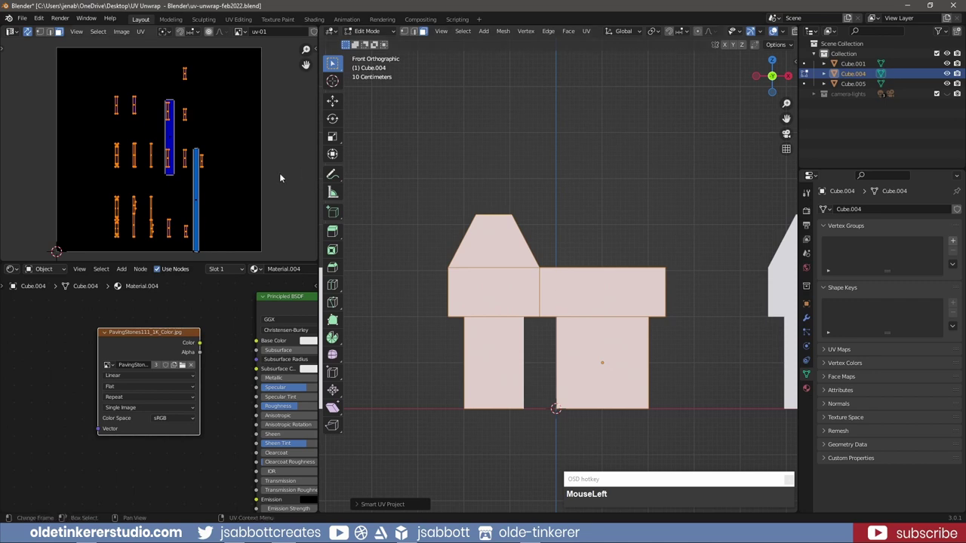
Step: Reselect all faces and re-run Smart UV Project with a 0.050 island margin
click(561, 246)
key(a)
key(u)
click(561, 246)
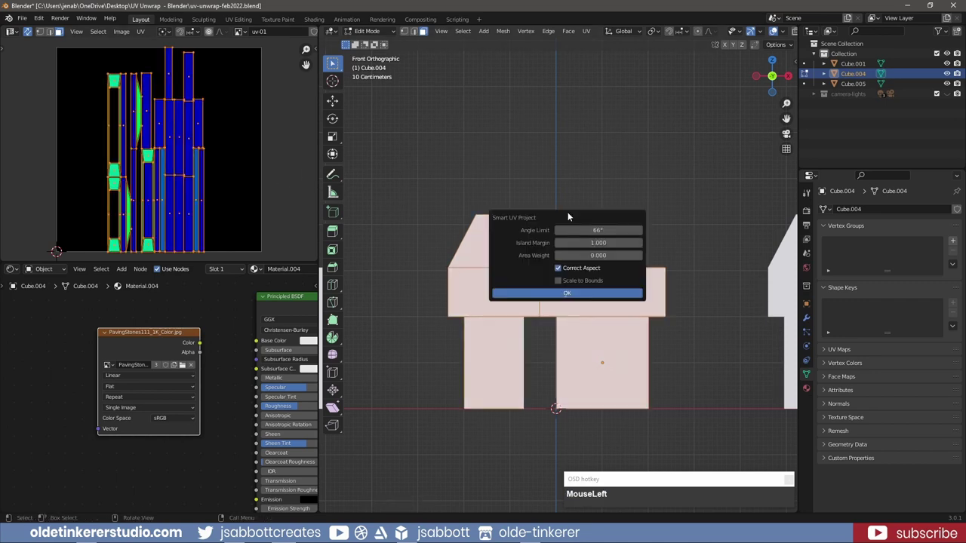
click(586, 242)
text(0)
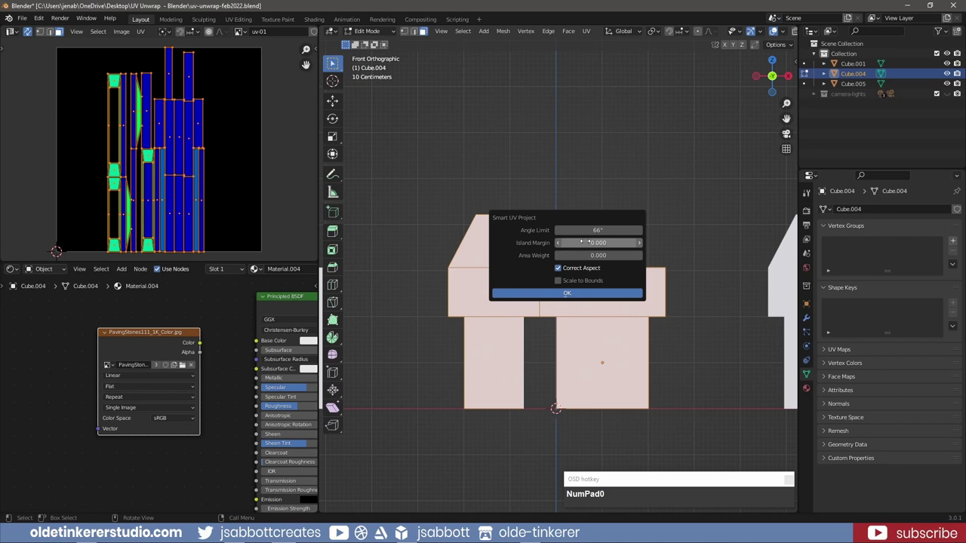
click(579, 243)
text(1)
key(Return)
click(574, 294)
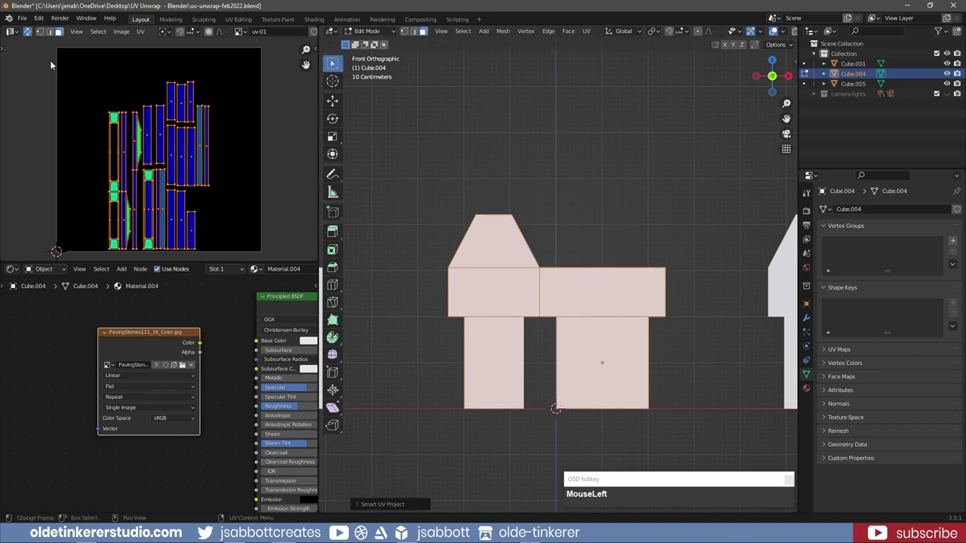
Step: Box-select all of Cube.004's UV islands, scale them up and move them along Y
drag(41, 56, 242, 245)
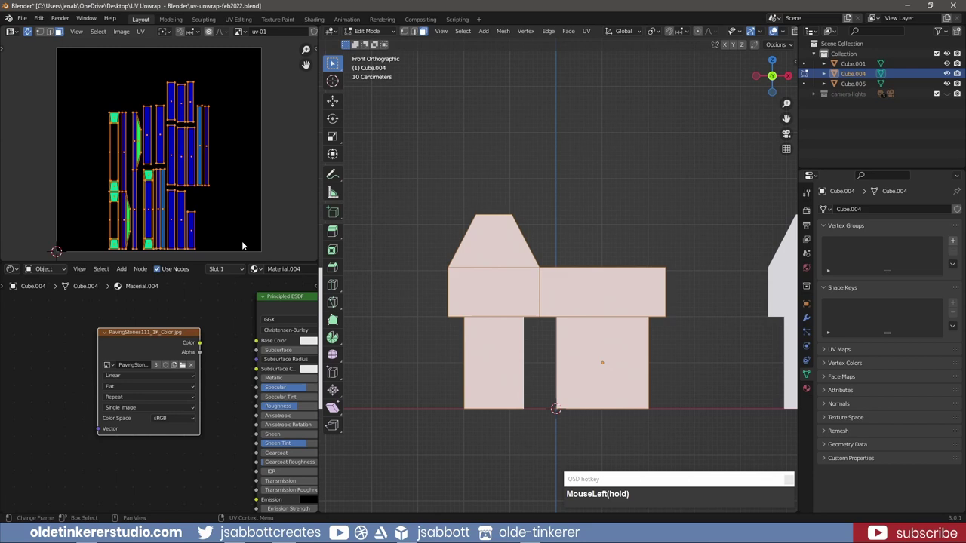
key(s)
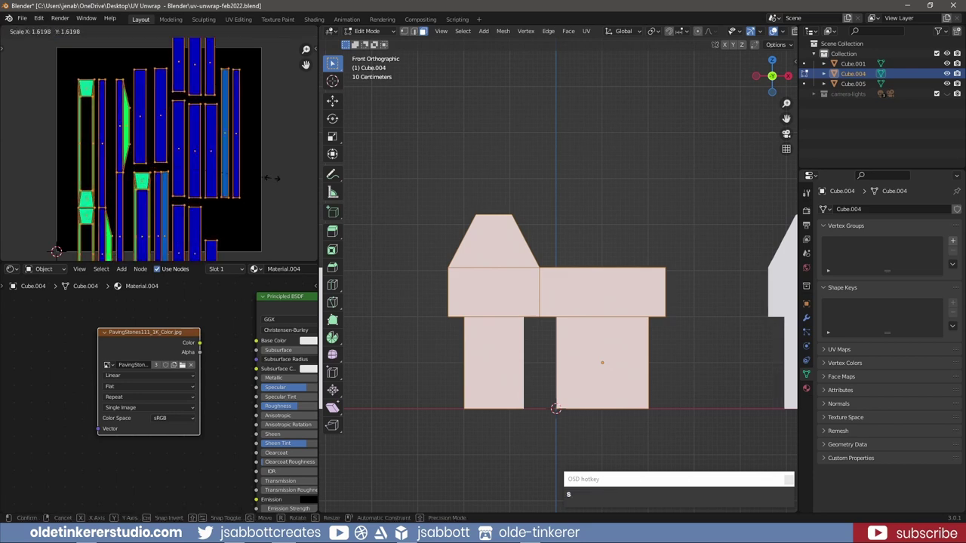
click(313, 177)
key(g)
key(y)
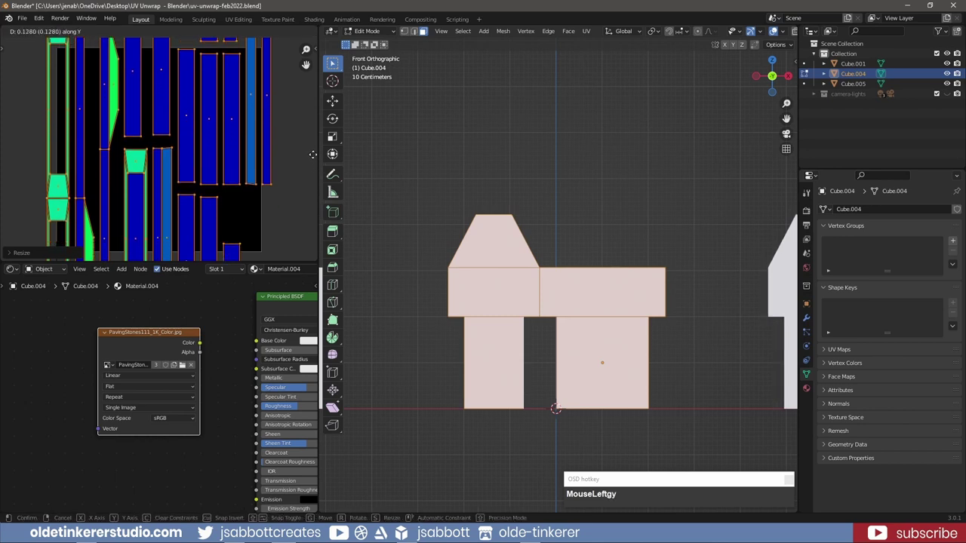
click(288, 164)
scroll(294, 168, down, 5)
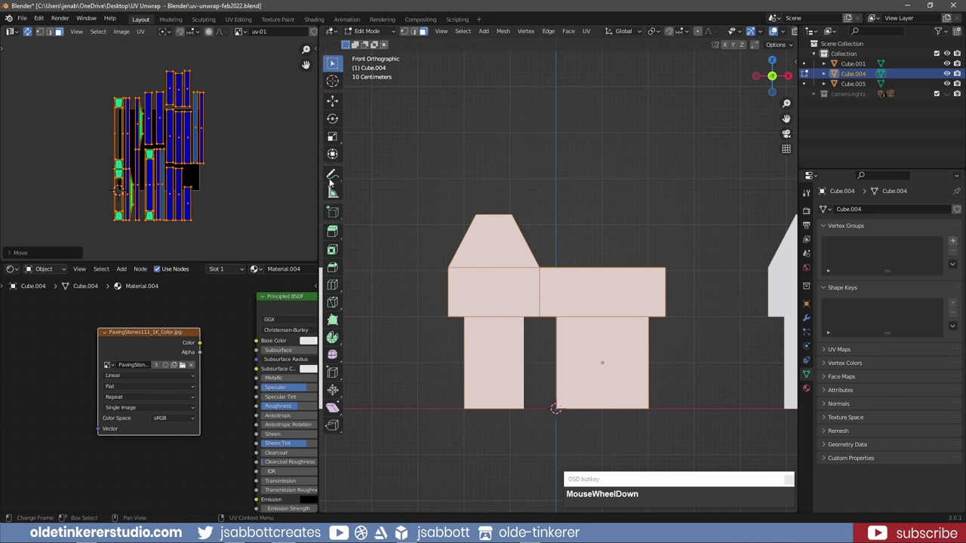
Step: Smart UV Project Cube.004 again with Scale to Bounds enabled
key(u)
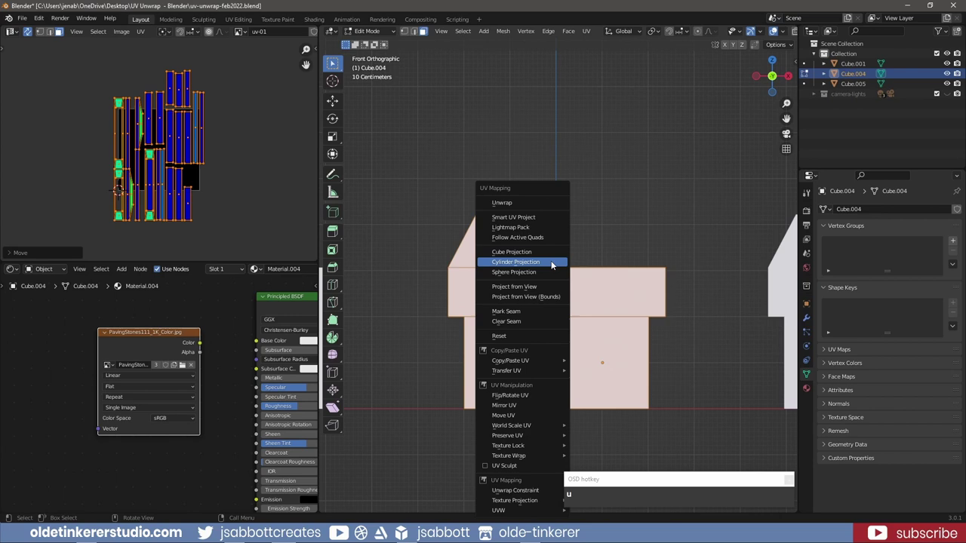
click(528, 224)
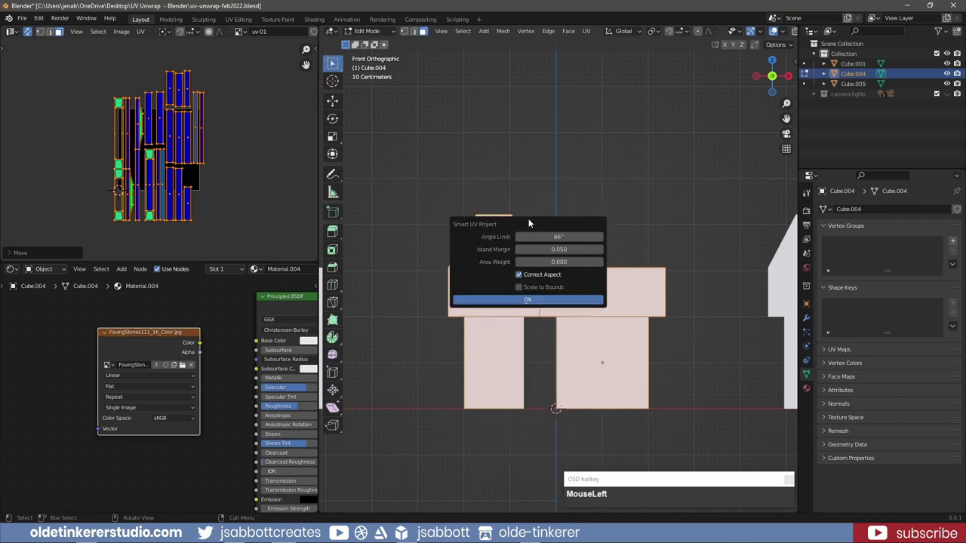
click(519, 288)
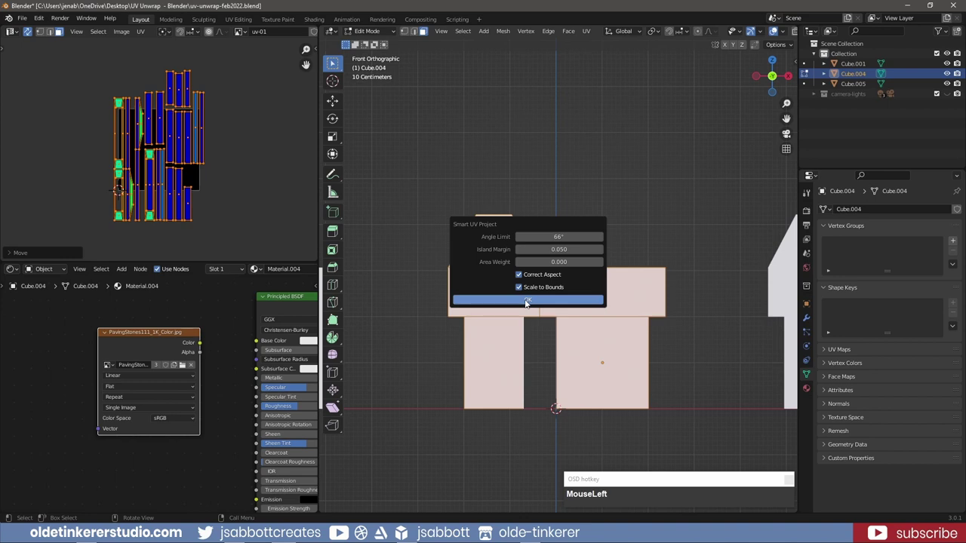
click(527, 301)
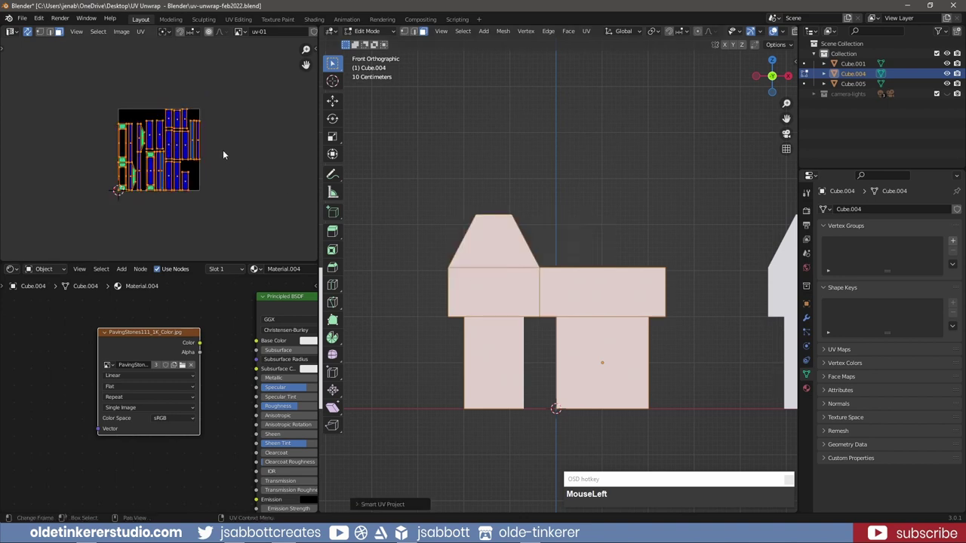
scroll(223, 151, up, 2)
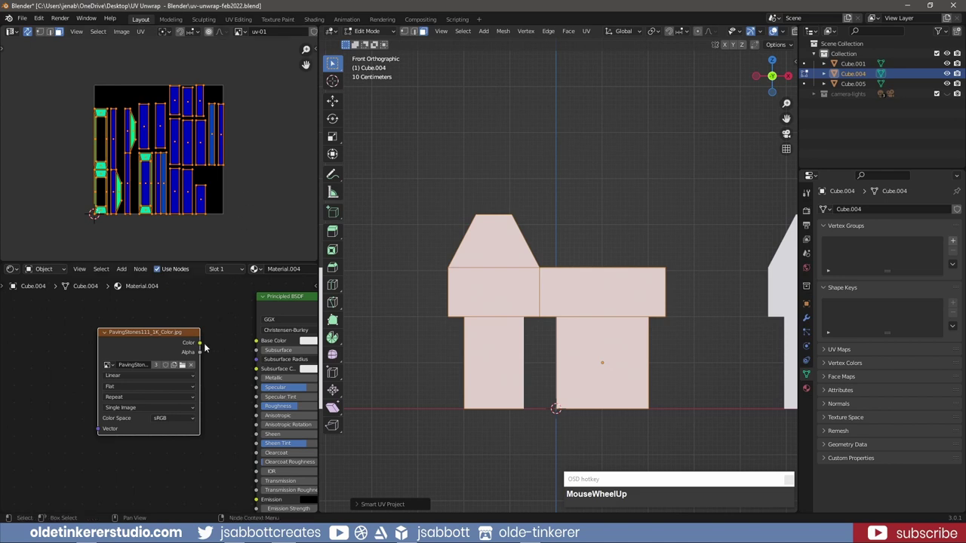
Step: Link the paving-stone texture's Color to Base Color, then box-select the left UV islands
drag(200, 343, 256, 341)
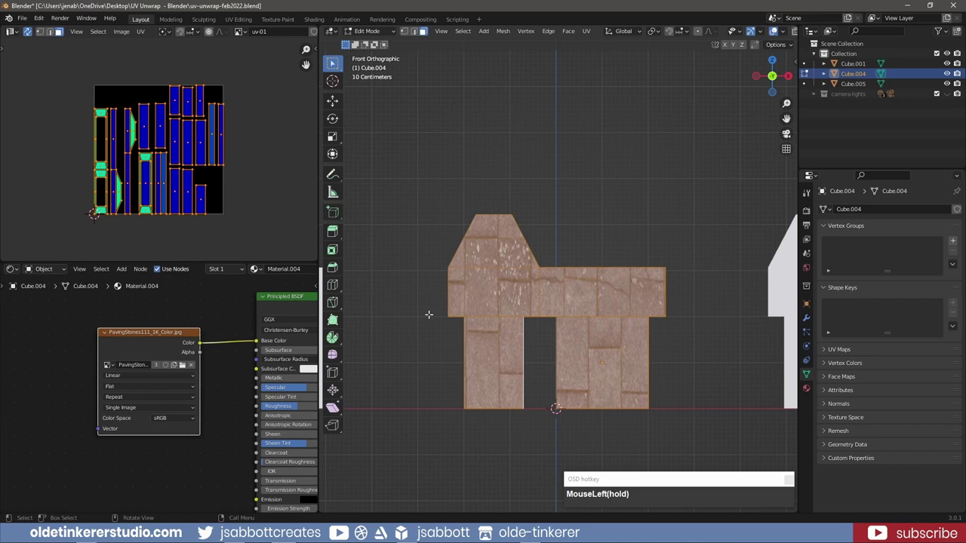
middle_drag(581, 199, 504, 215)
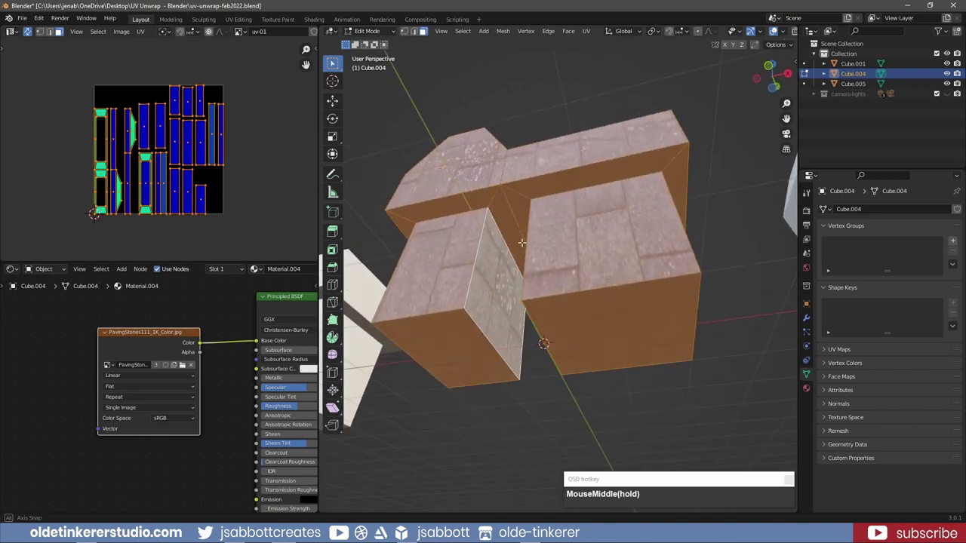
click(285, 171)
drag(60, 94, 107, 217)
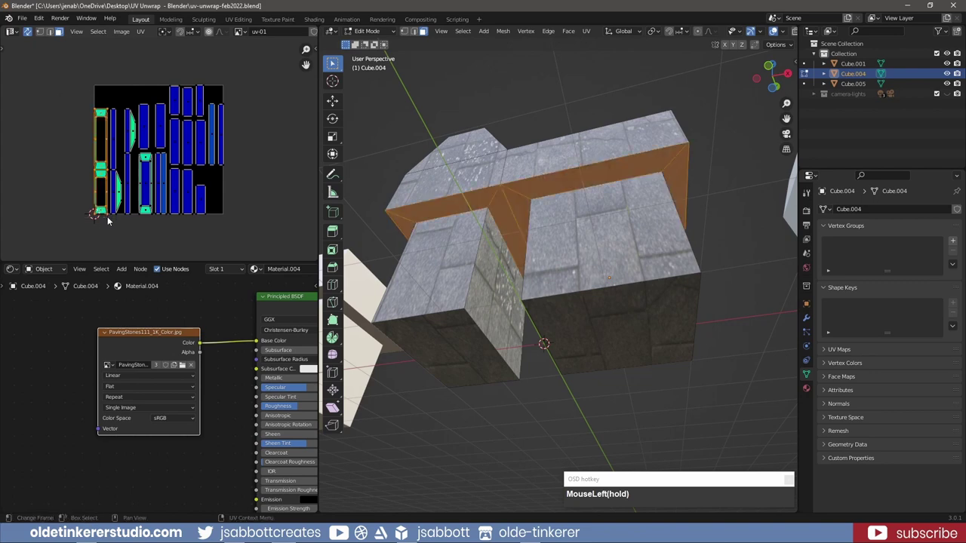
Step: Select Cube.001 and enter Edit Mode in edge select mode
click(557, 112)
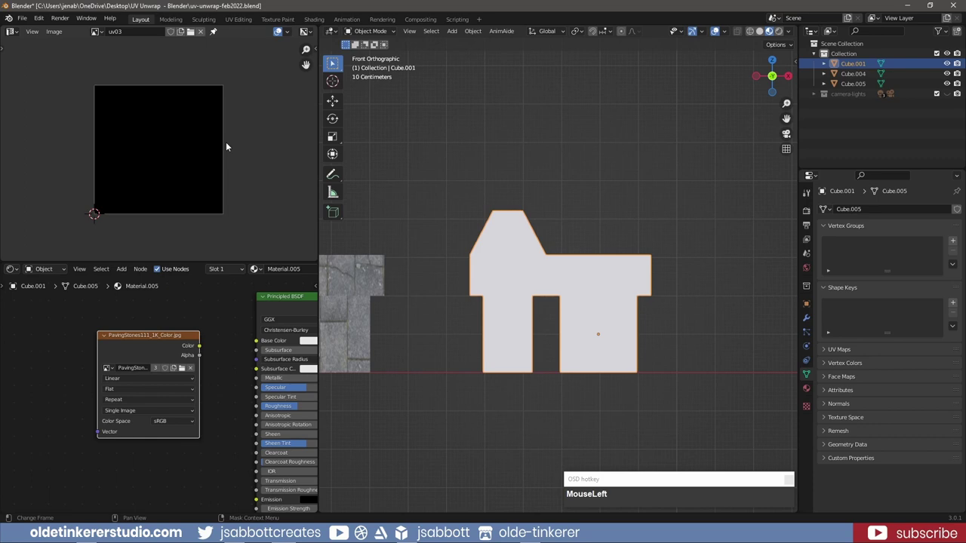
scroll(230, 154, up, 2)
scroll(232, 156, up, 1)
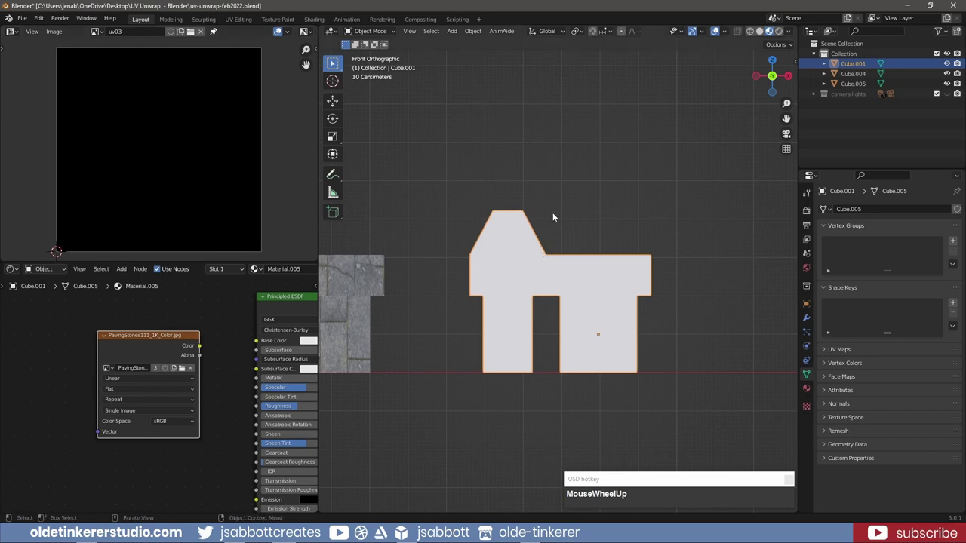
click(592, 208)
key(Tab)
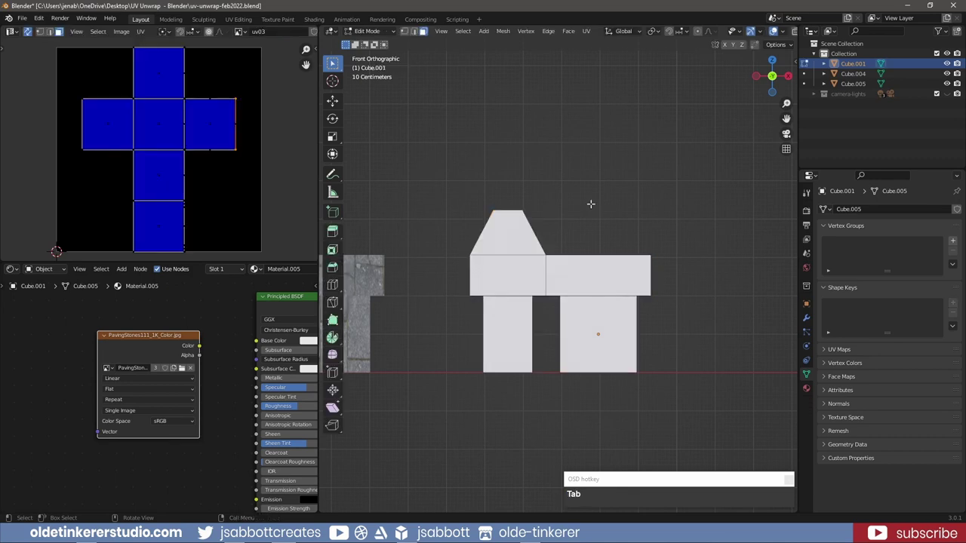
key(2)
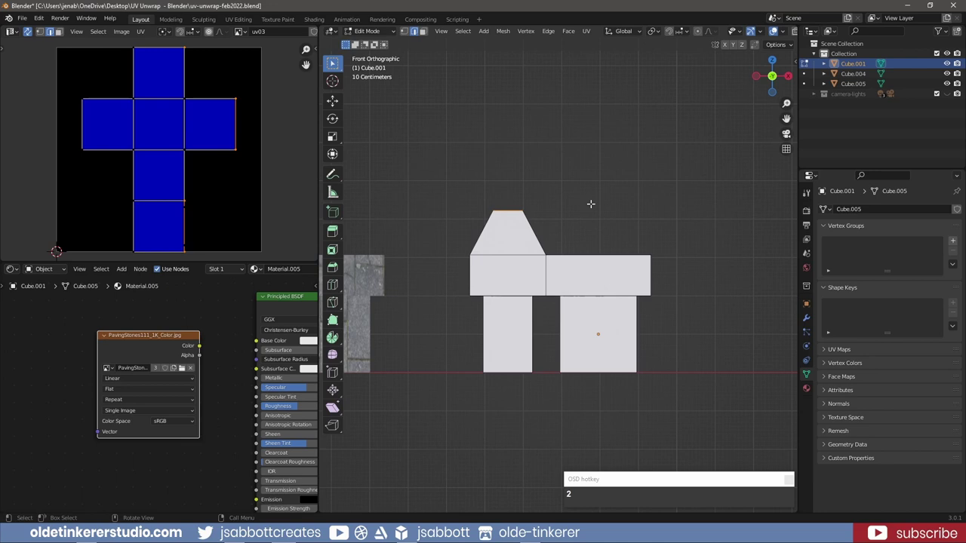
Step: Select the four top edges of Cube.001's lower box as seam candidates
middle_drag(599, 188, 578, 311)
click(577, 312)
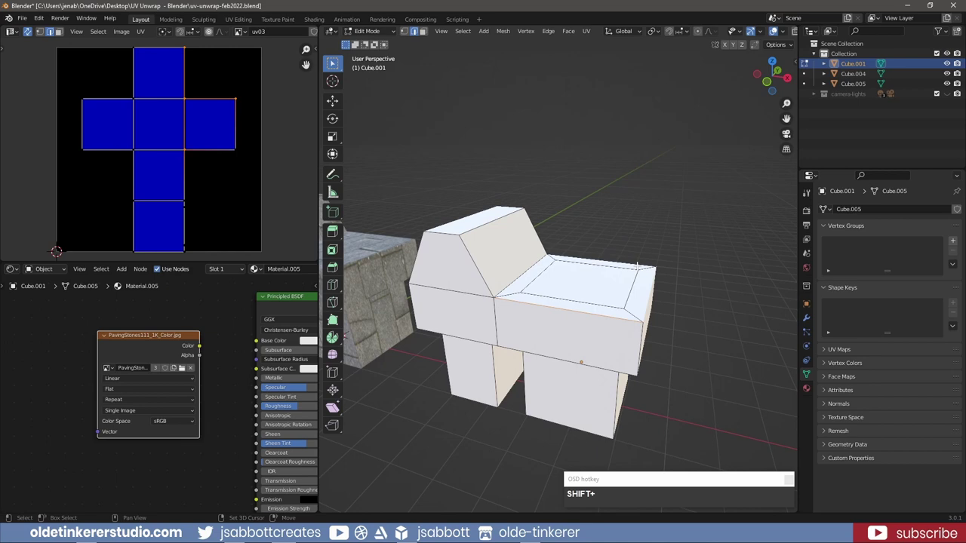
shift+click(638, 264)
middle_drag(638, 264, 560, 293)
shift+click(548, 302)
shift+click(593, 271)
Step: Mark the selected edges and the edge loop at the upper block's base as seams
right_click(560, 293)
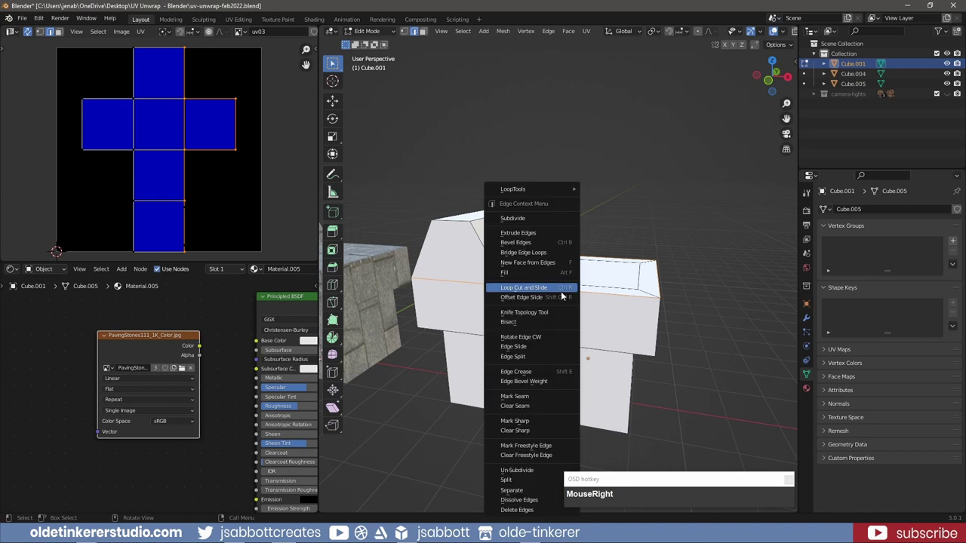
click(550, 395)
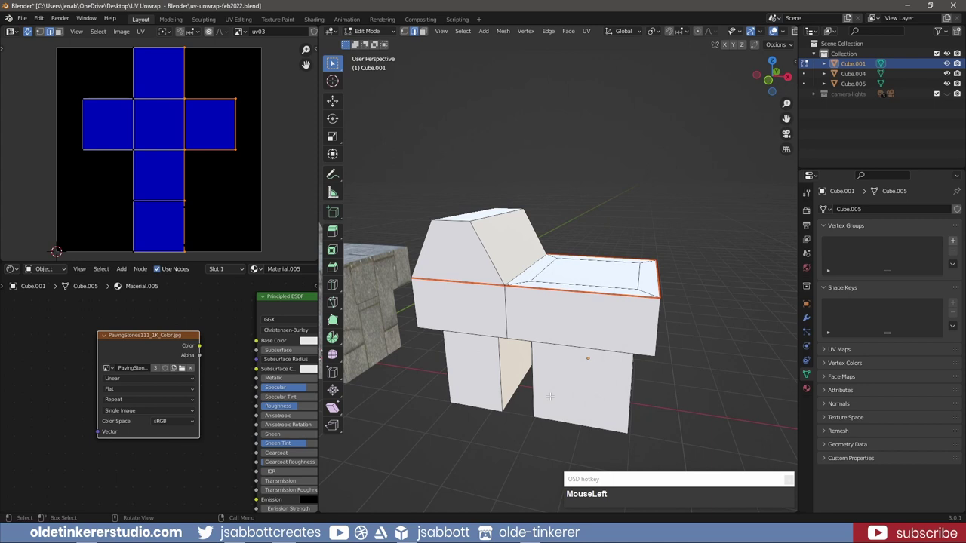
right_click(567, 291)
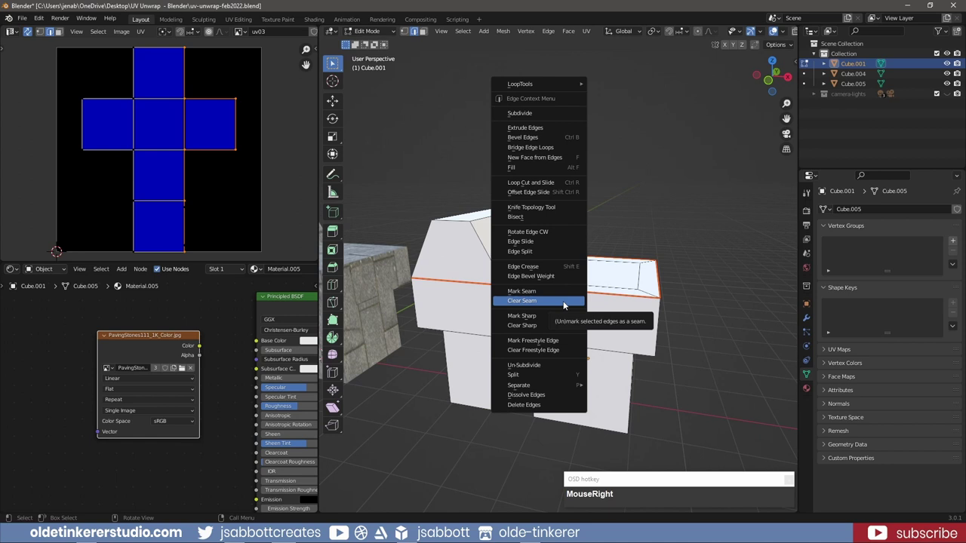
click(522, 291)
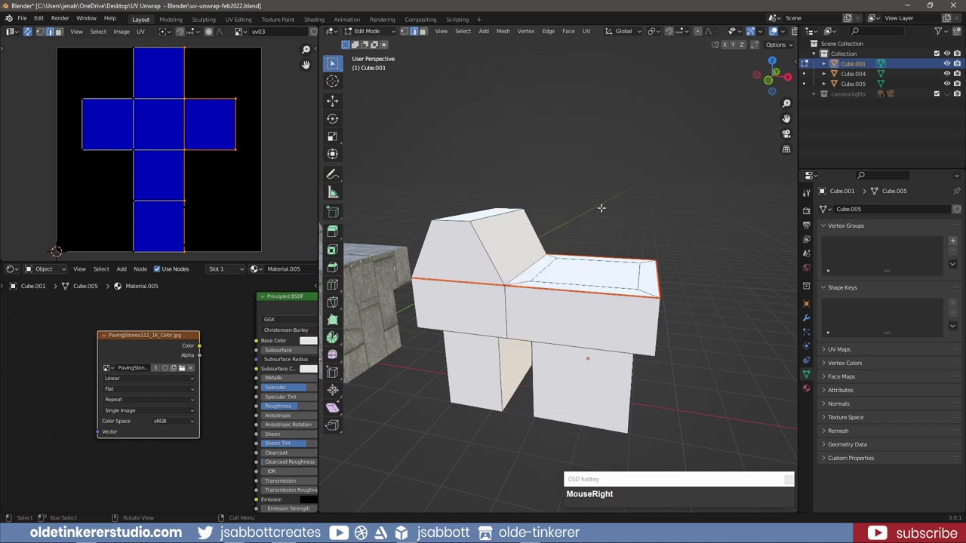
Step: Unwrap the entire Cube.001 mesh and turn on the UV stretch overlay
key(a)
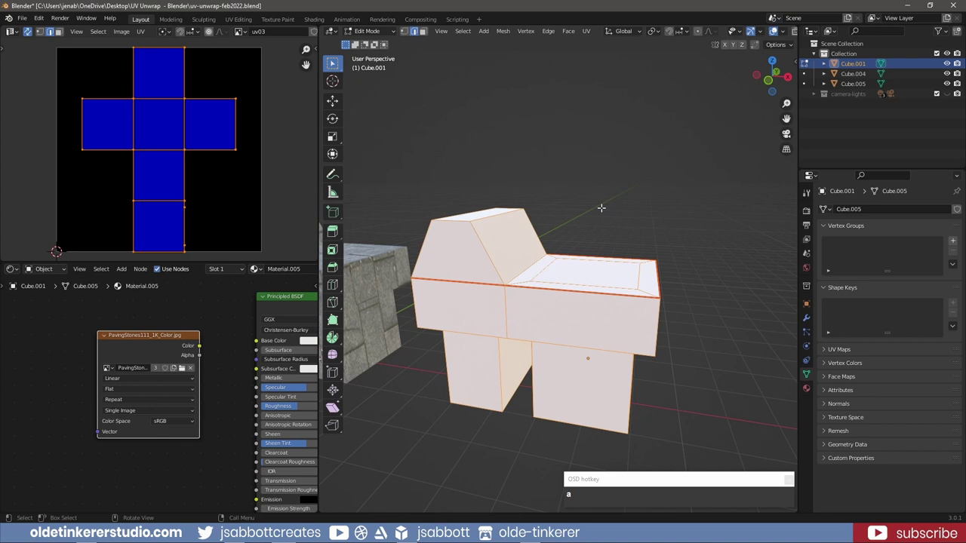
key(u)
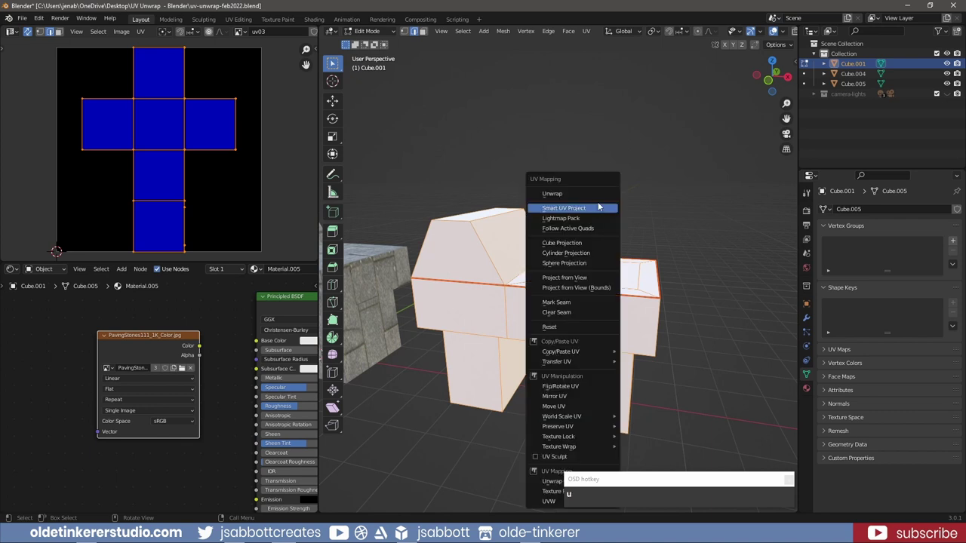
click(598, 194)
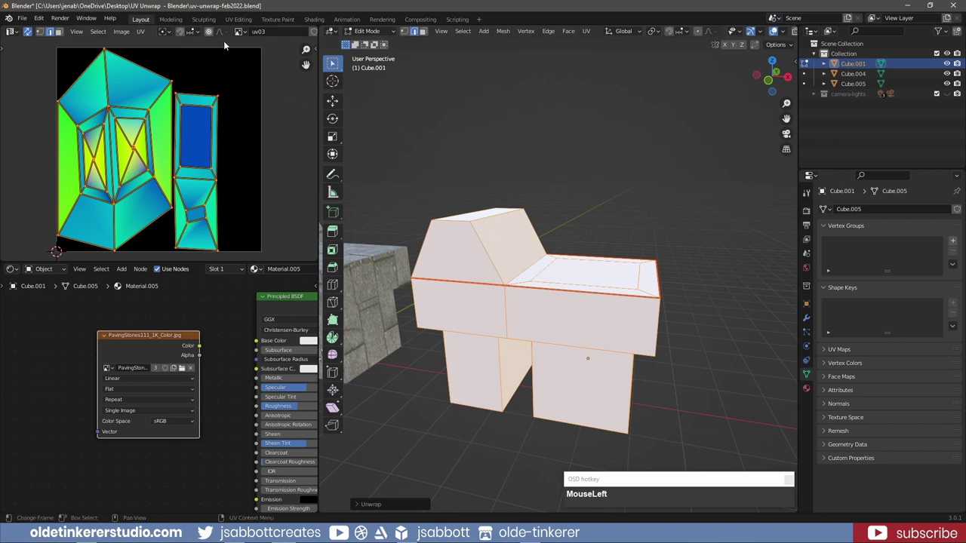
middle_drag(228, 34, 273, 47)
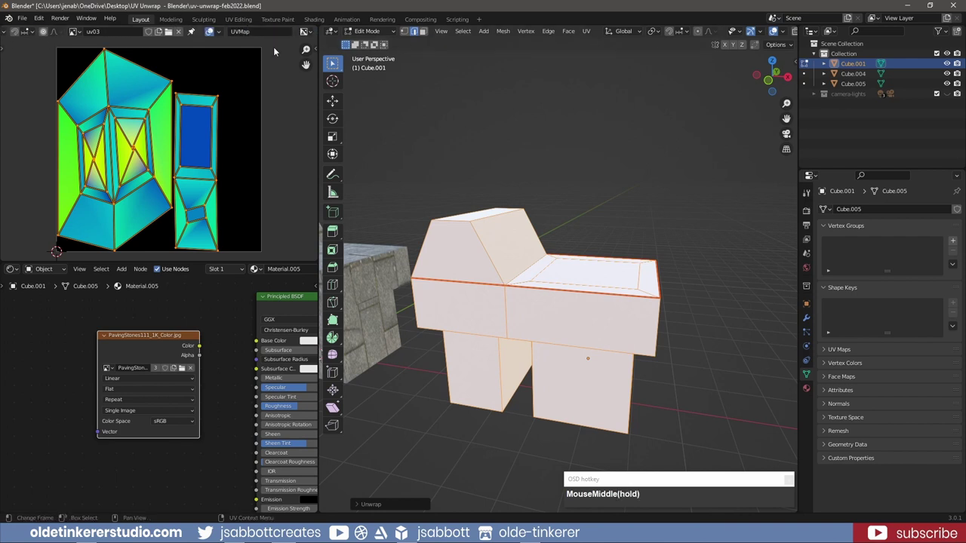
click(218, 33)
middle_drag(123, 30, 555, 140)
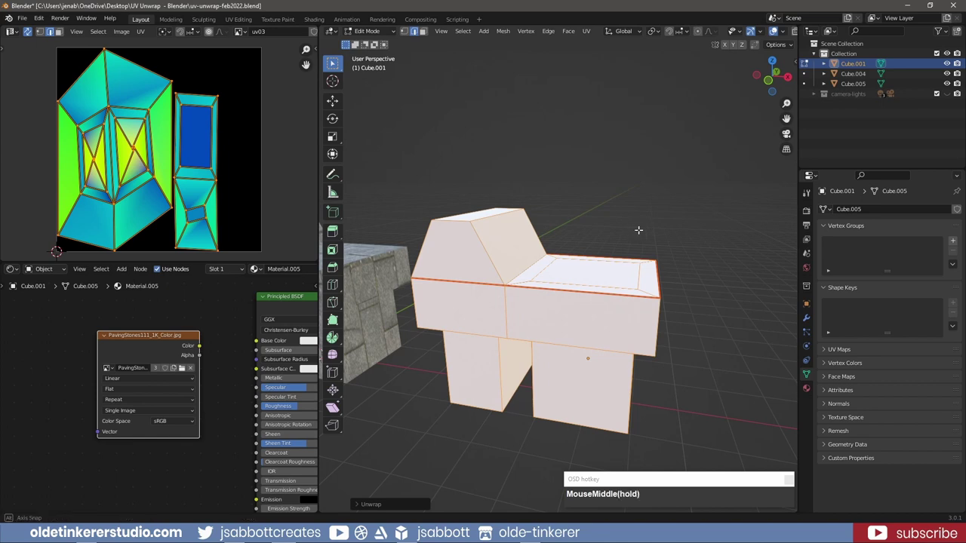
Step: Select the upper block's top edge loop and add its lower front edge
middle_drag(641, 227, 621, 187)
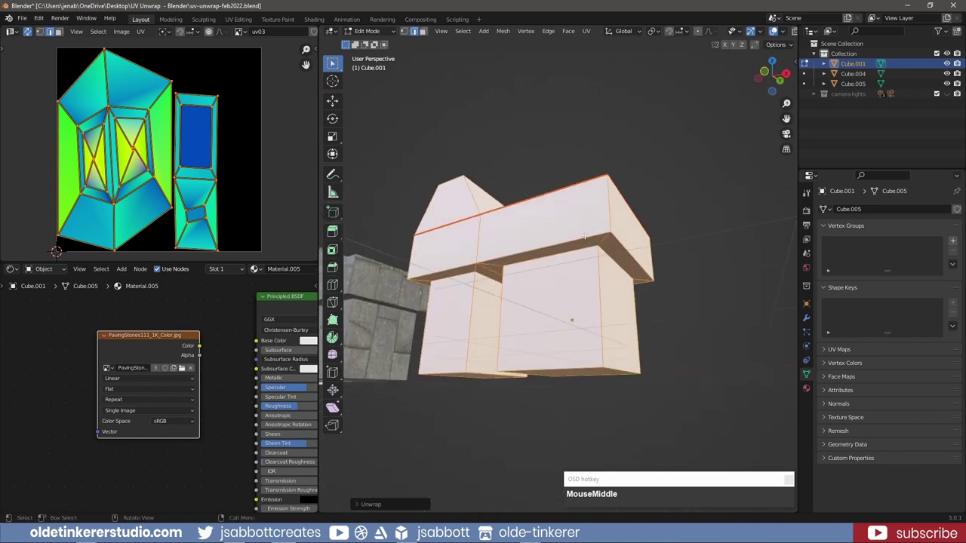
alt+click(581, 240)
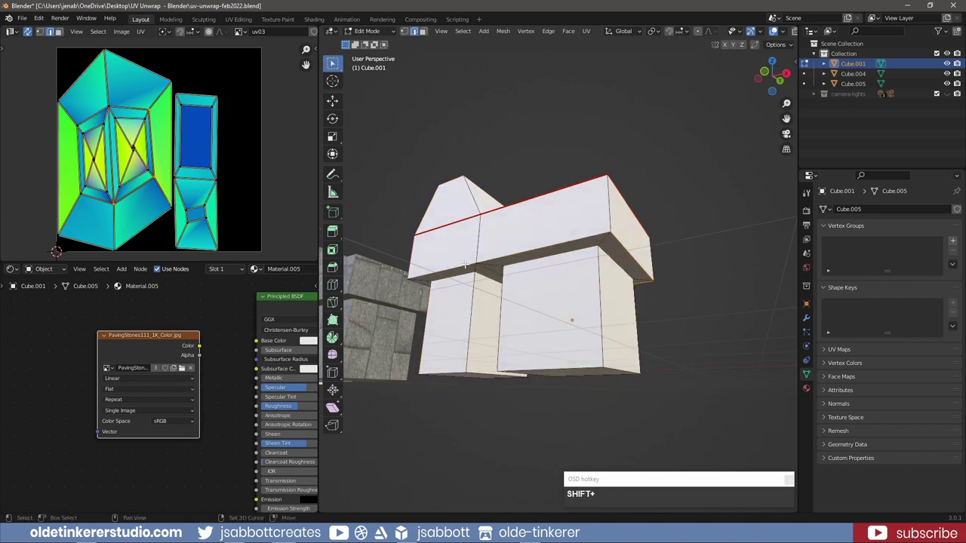
middle_drag(454, 252, 521, 255)
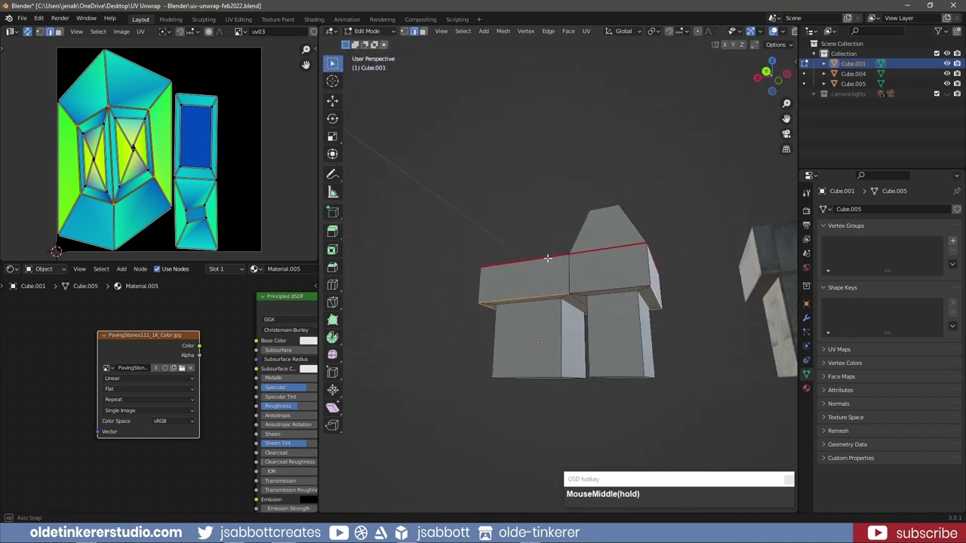
shift+click(598, 289)
Step: Mark the chosen edges as seams and re-unwrap the whole mesh
right_click(598, 290)
click(597, 290)
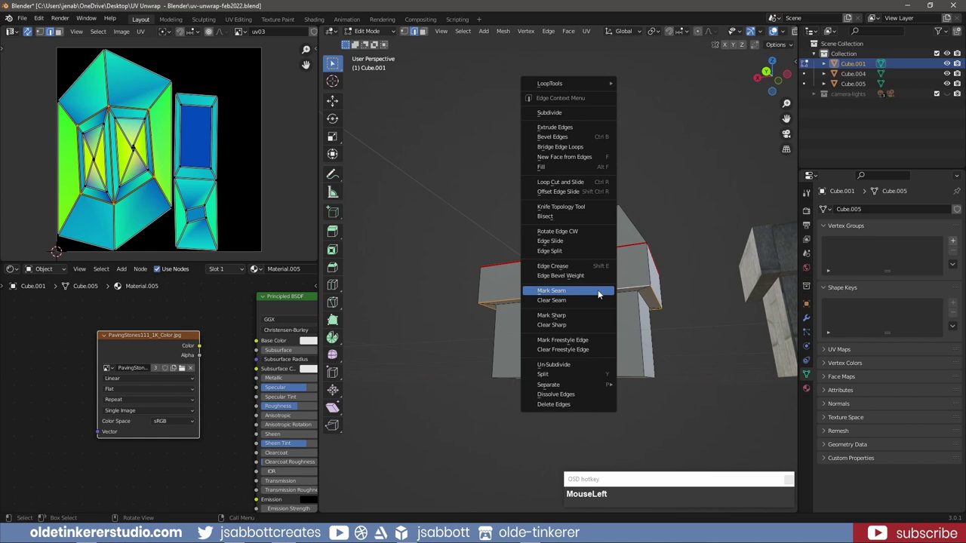
key(a)
key(u)
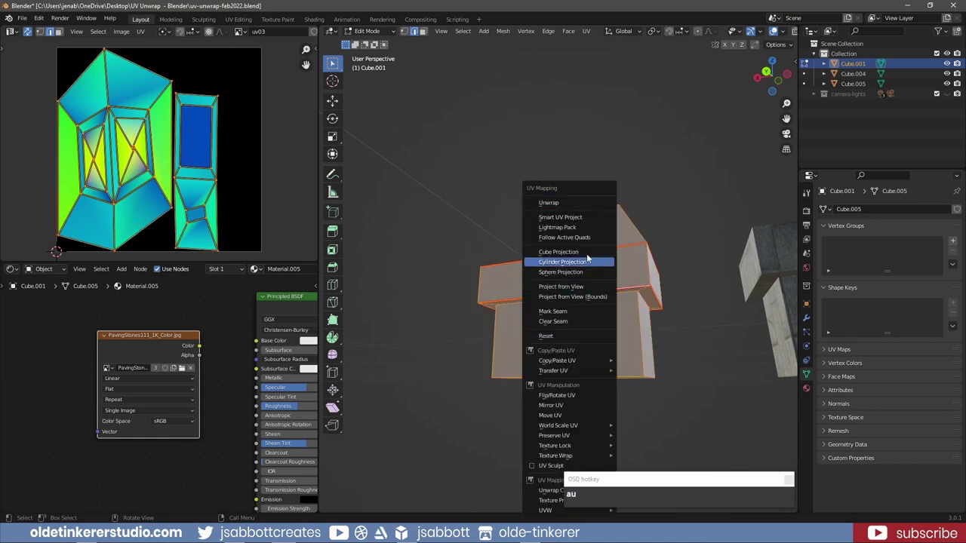
click(569, 203)
middle_drag(568, 204, 652, 344)
Step: Adjust seams on further edges, re-unwrap the mesh, and save the blend file
right_click(652, 344)
click(652, 344)
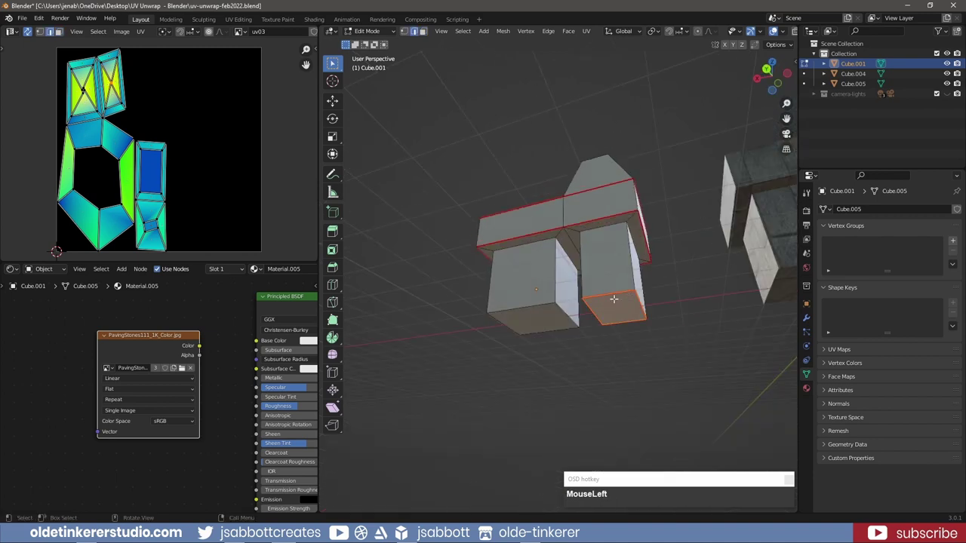
key(u)
click(541, 323)
key(a)
key(u)
click(540, 323)
middle_drag(540, 323, 589, 202)
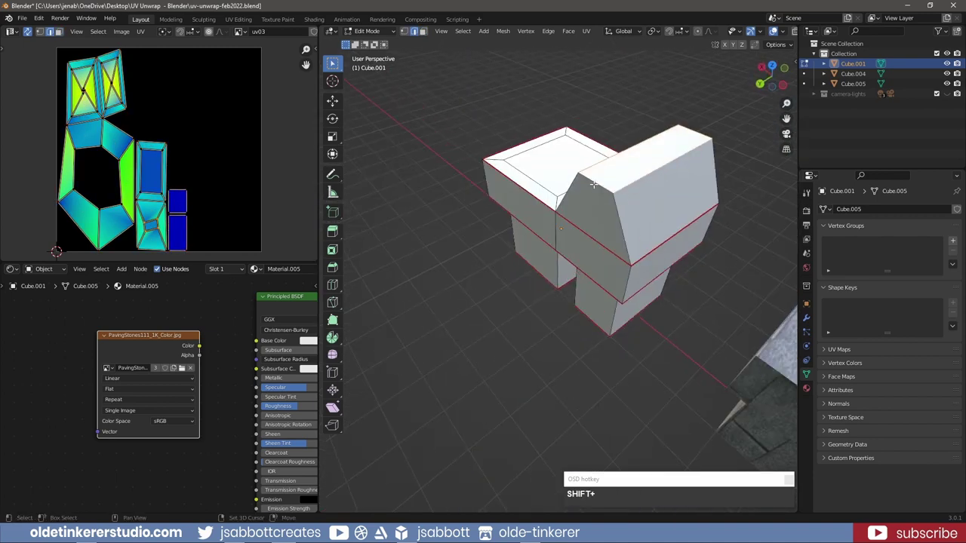
key(ctrl+s)
Step: Deselect all, frame the view, and mark another edge as a seam in edge mode
key(alt+a)
key(shift+c)
middle_drag(204, 162, 216, 164)
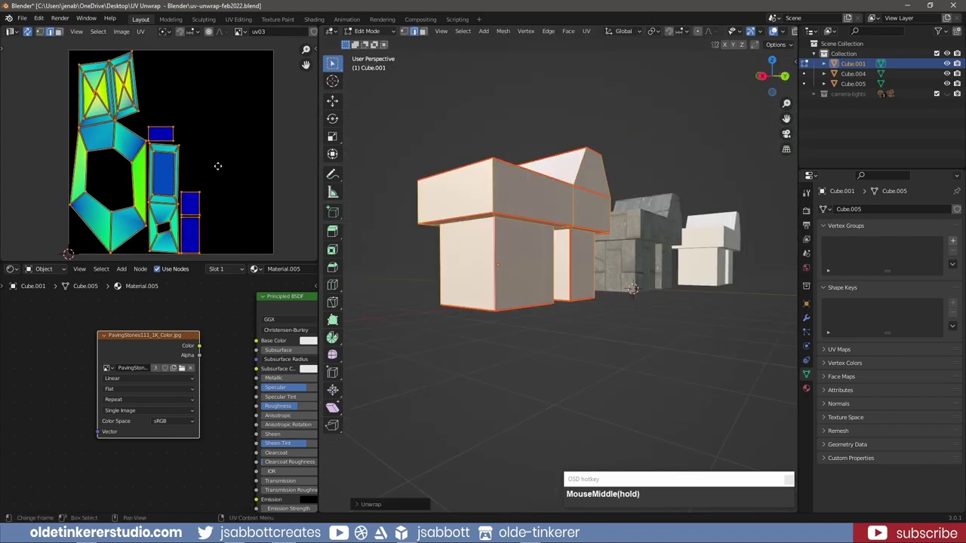
key(2)
middle_drag(579, 276, 483, 244)
click(594, 229)
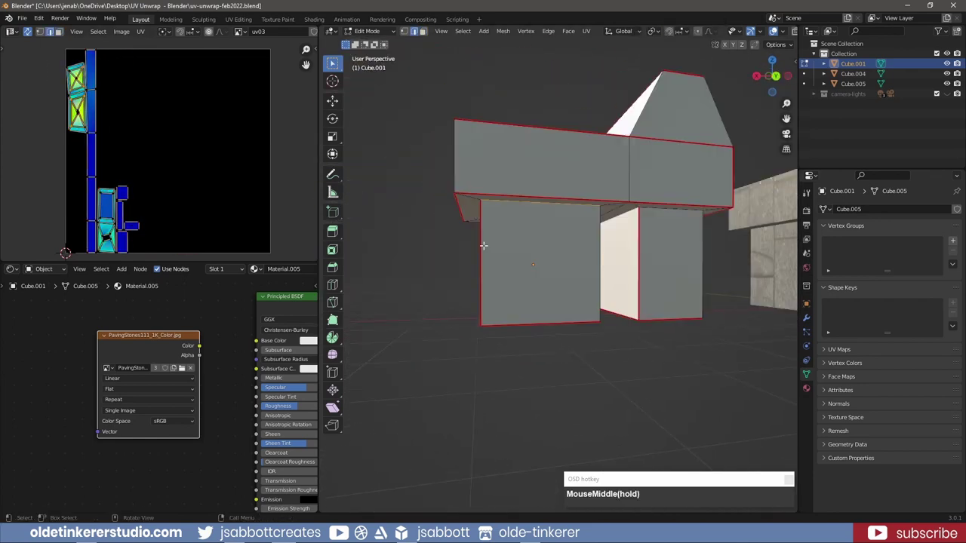
right_click(611, 237)
click(588, 237)
middle_drag(589, 237, 579, 290)
Step: Select another edge loop on the block tops and re-unwrap the whole mesh
click(645, 280)
middle_drag(644, 280, 596, 317)
click(597, 313)
scroll(597, 317, down, 2)
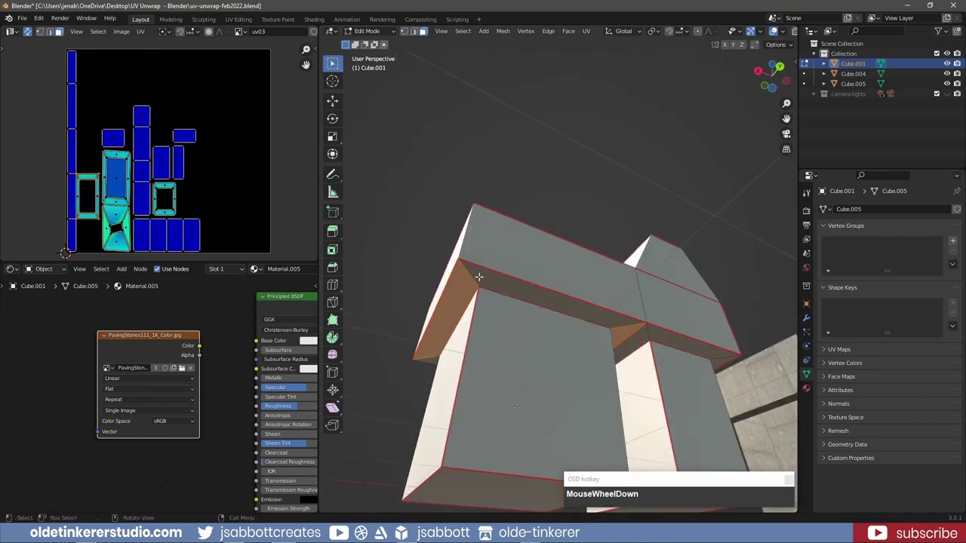
right_click(588, 405)
key(a)
key(u)
click(544, 203)
middle_drag(544, 203, 576, 317)
Step: Select and inspect the top faces from several angles, then deselect everything
scroll(576, 317, down, 3)
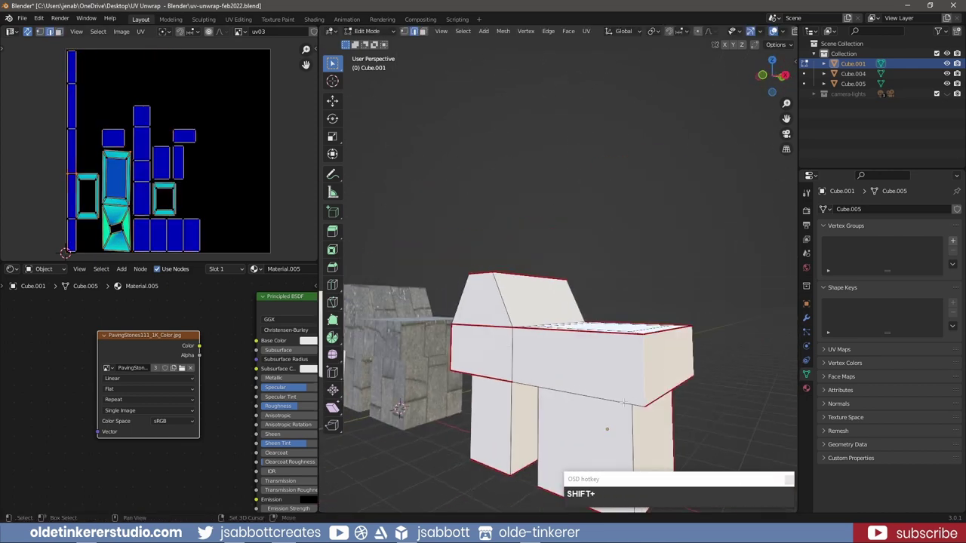
click(596, 249)
middle_drag(596, 249, 615, 296)
click(616, 296)
middle_drag(576, 205, 576, 389)
click(638, 203)
key(alt+a)
Step: Mark two edges underneath the upper block as seams
middle_drag(475, 341, 608, 232)
shift+click(543, 201)
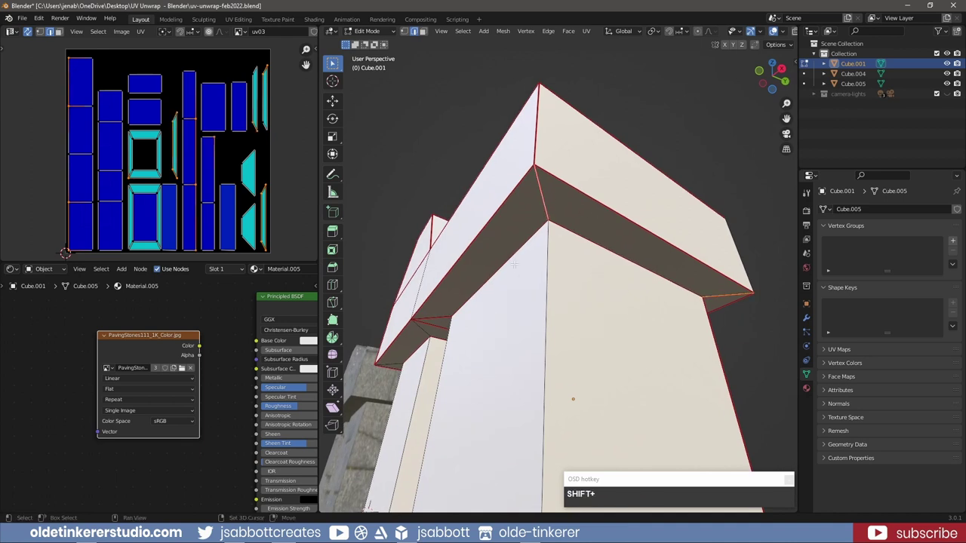
shift+click(440, 318)
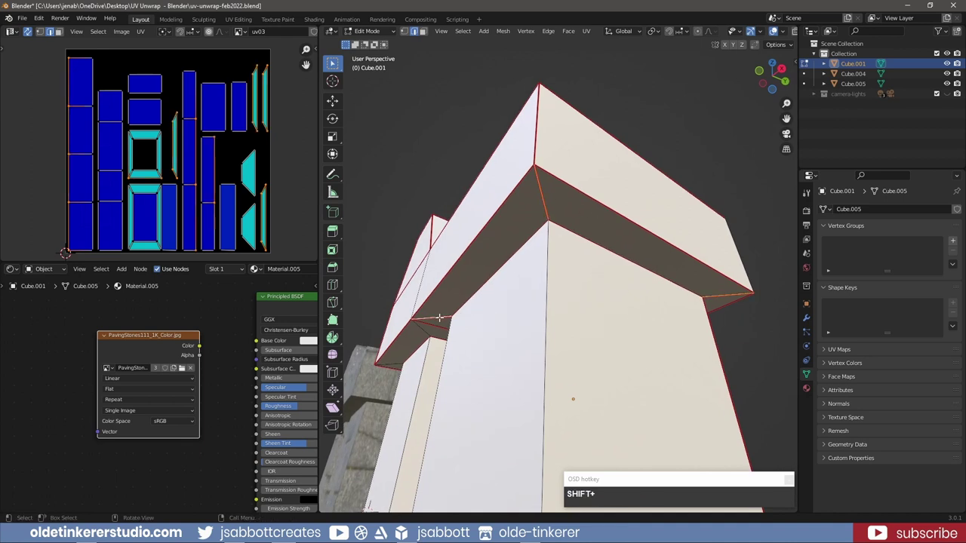
right_click(440, 318)
click(437, 319)
Step: Connect the paving image's Color output to the Principled BSDF Base Color, viewed from front
key(KP_1)
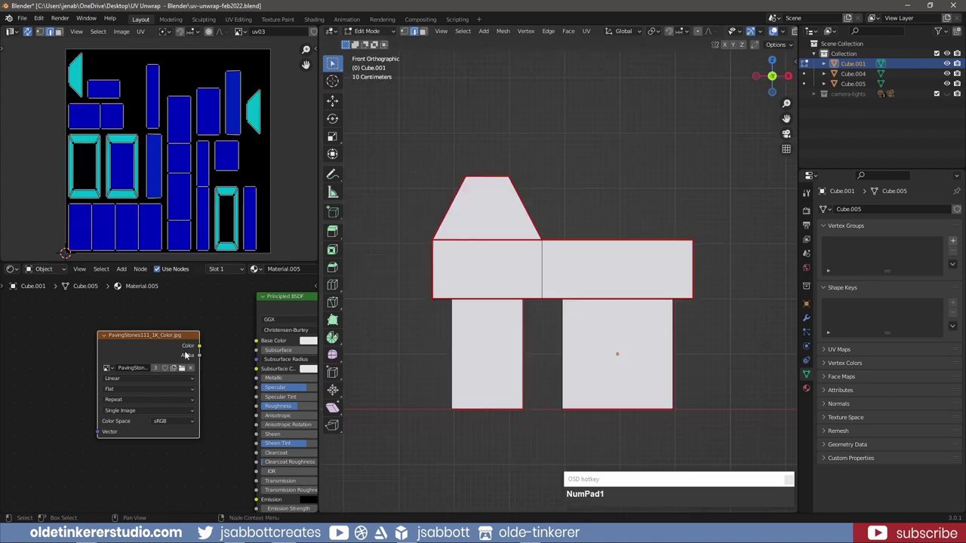
drag(200, 348, 256, 341)
middle_drag(571, 243, 595, 261)
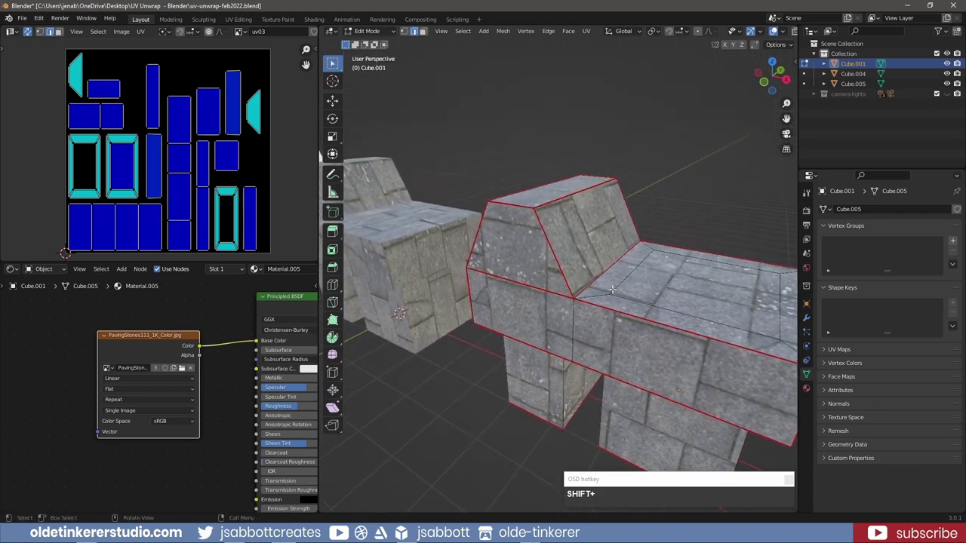
key(KP_1)
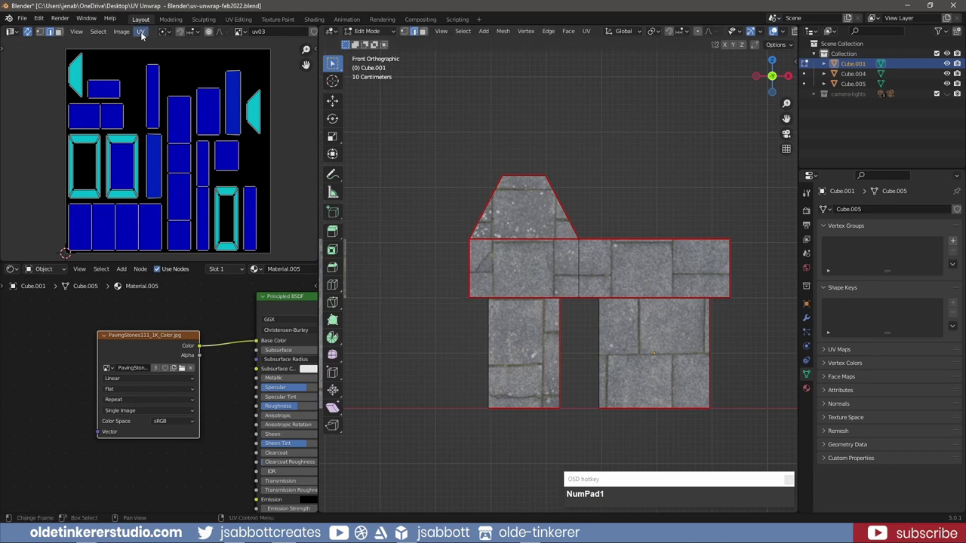
Step: Apply Average Islands Scale and then Pack Islands from the UV menu
click(49, 33)
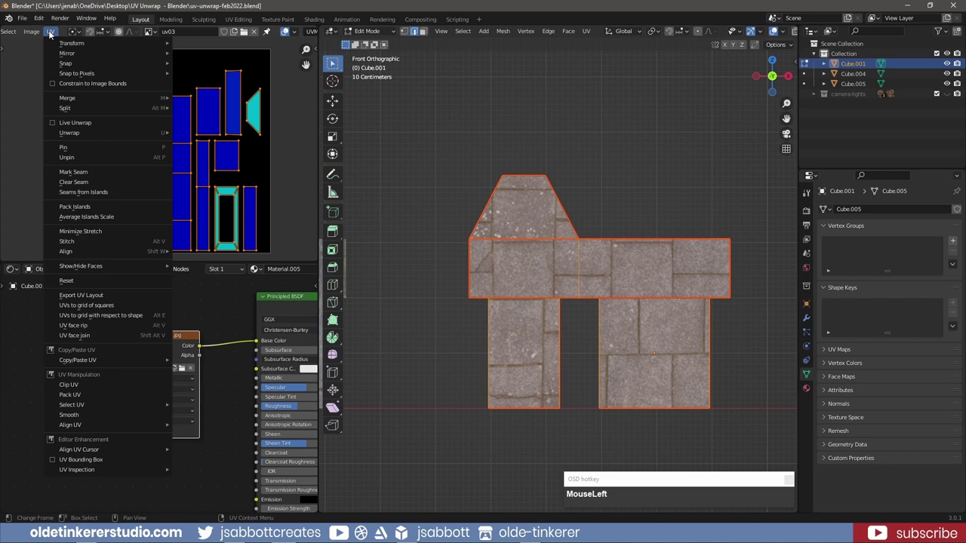
click(101, 218)
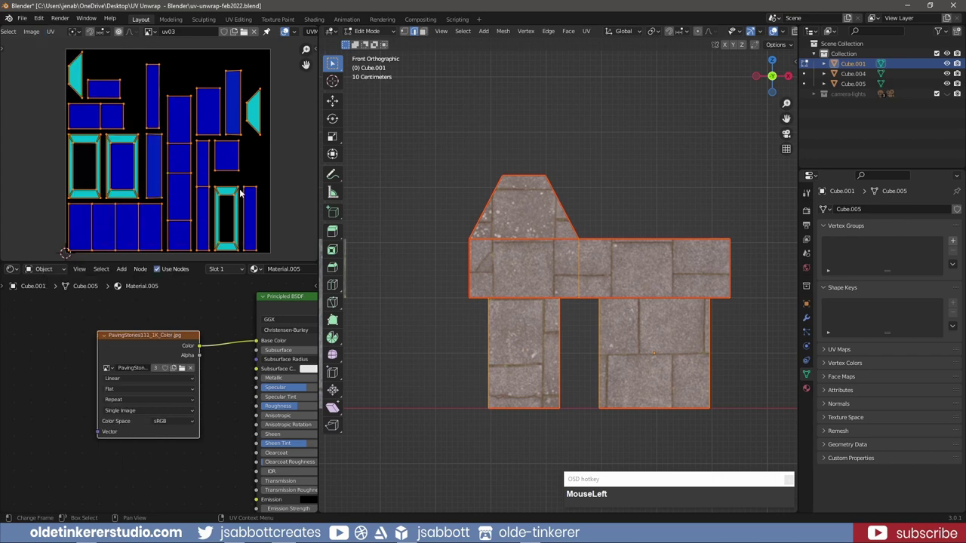
click(50, 32)
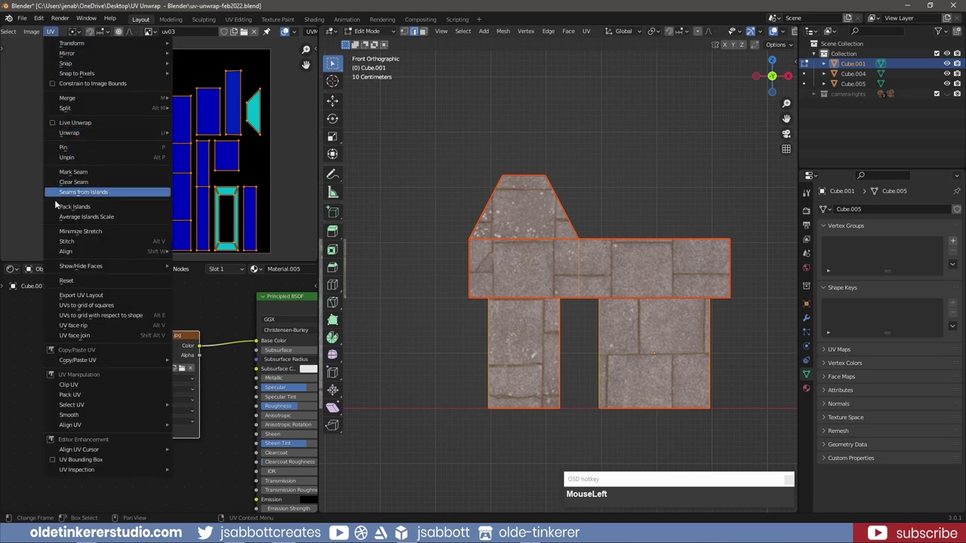
click(93, 208)
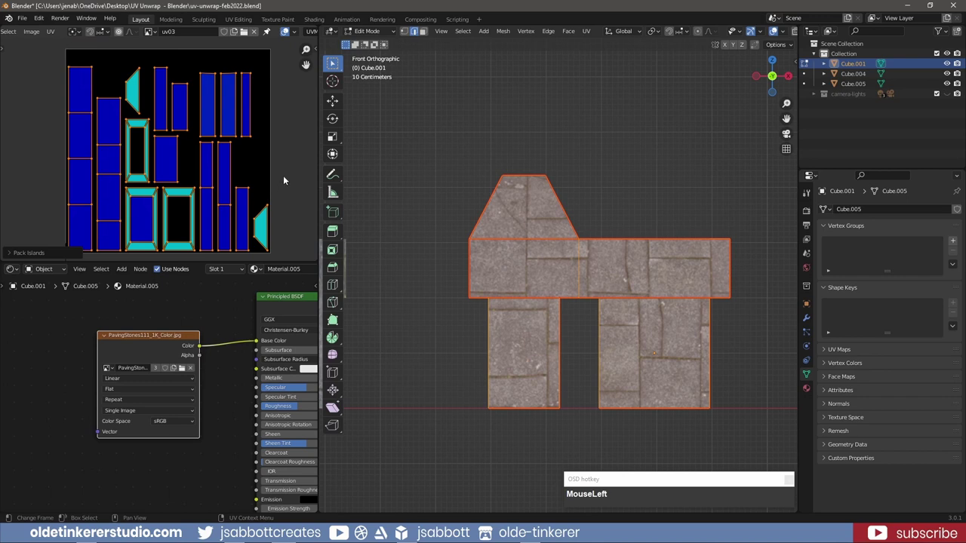
Step: Review the Pack Islands settings (0.050 margin, rotation on), then open the Image menu
click(11, 255)
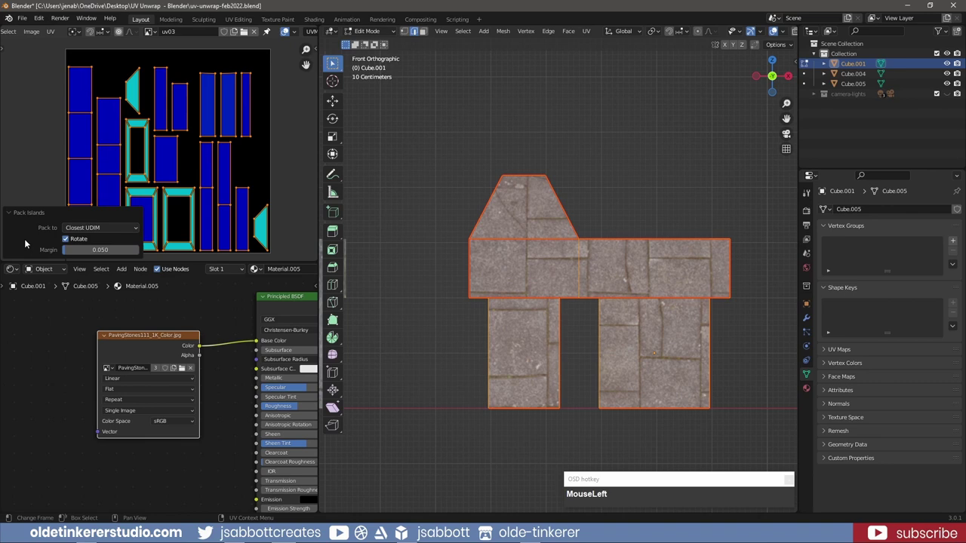
click(51, 34)
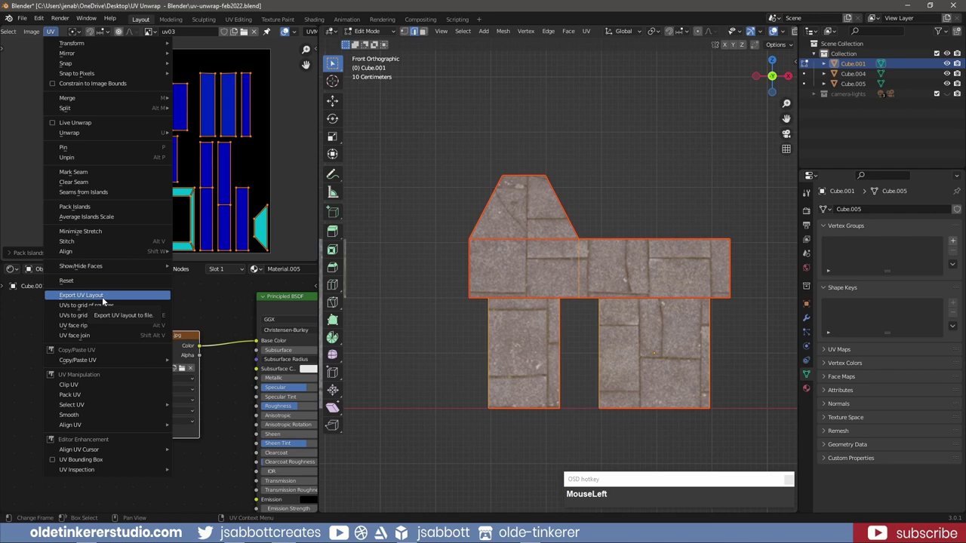
click(30, 32)
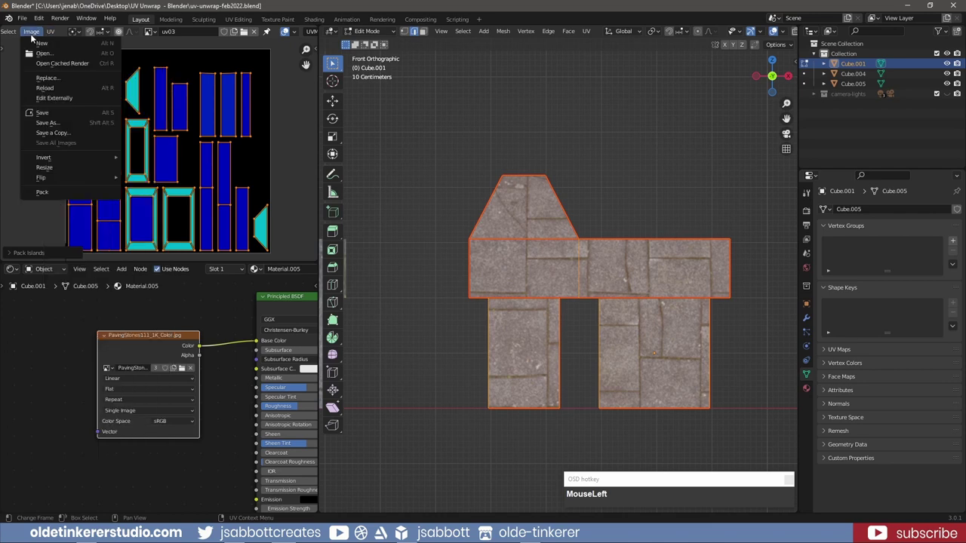